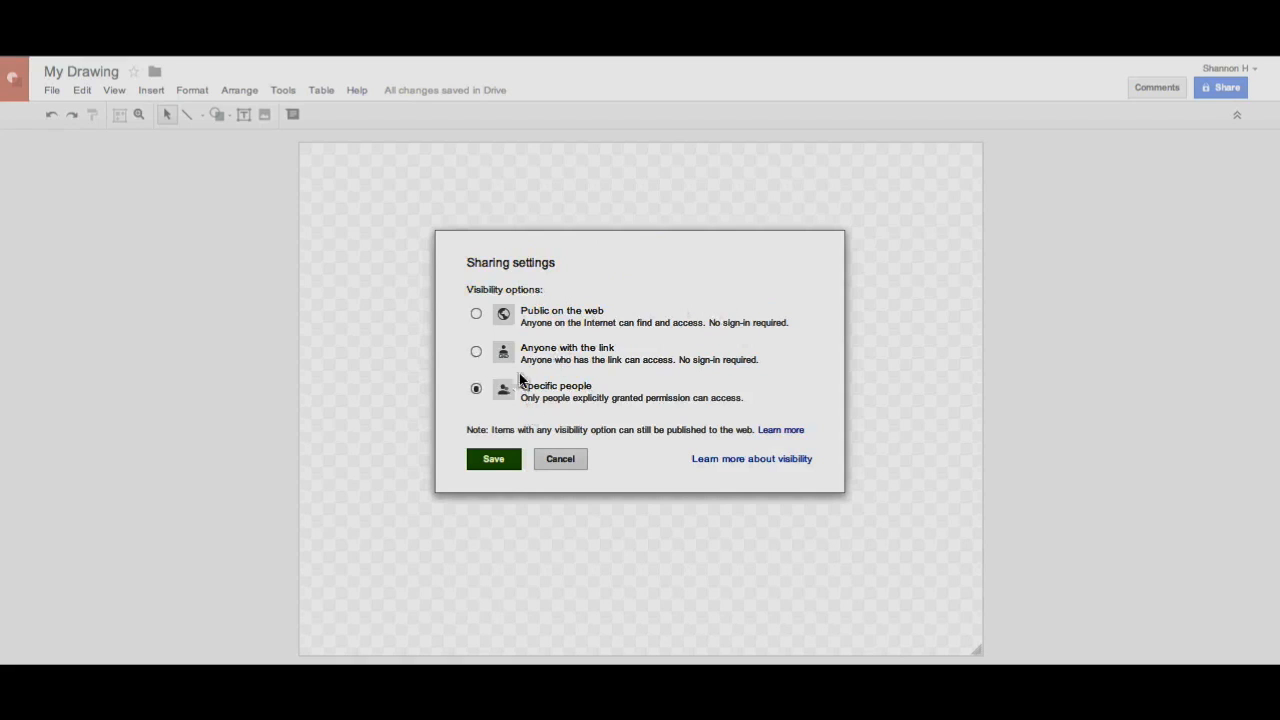
- Give anyone with the link view access, and share the drawing with the invited person as an editor without an email notification
{"action": "left_click", "coordinate": [476, 351]}
{"action": "left_click", "coordinate": [480, 486]}
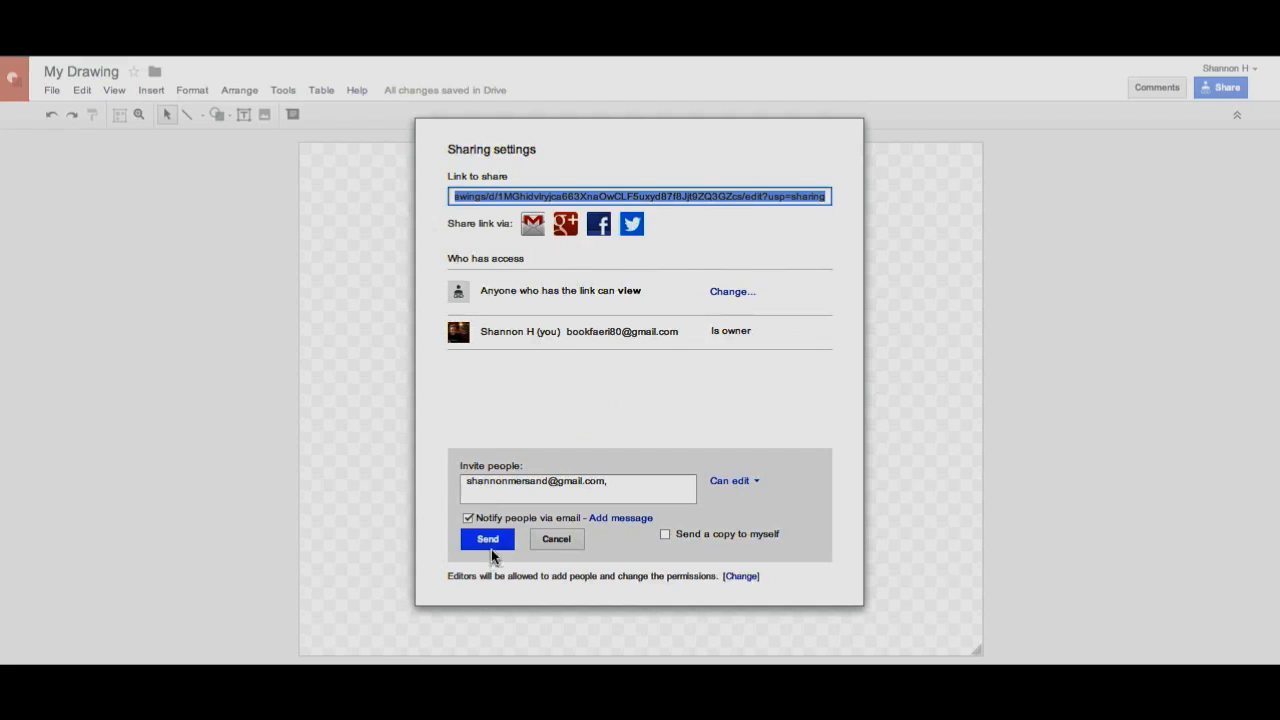
{"action": "left_click", "coordinate": [468, 518]}
{"action": "left_click", "coordinate": [472, 539]}
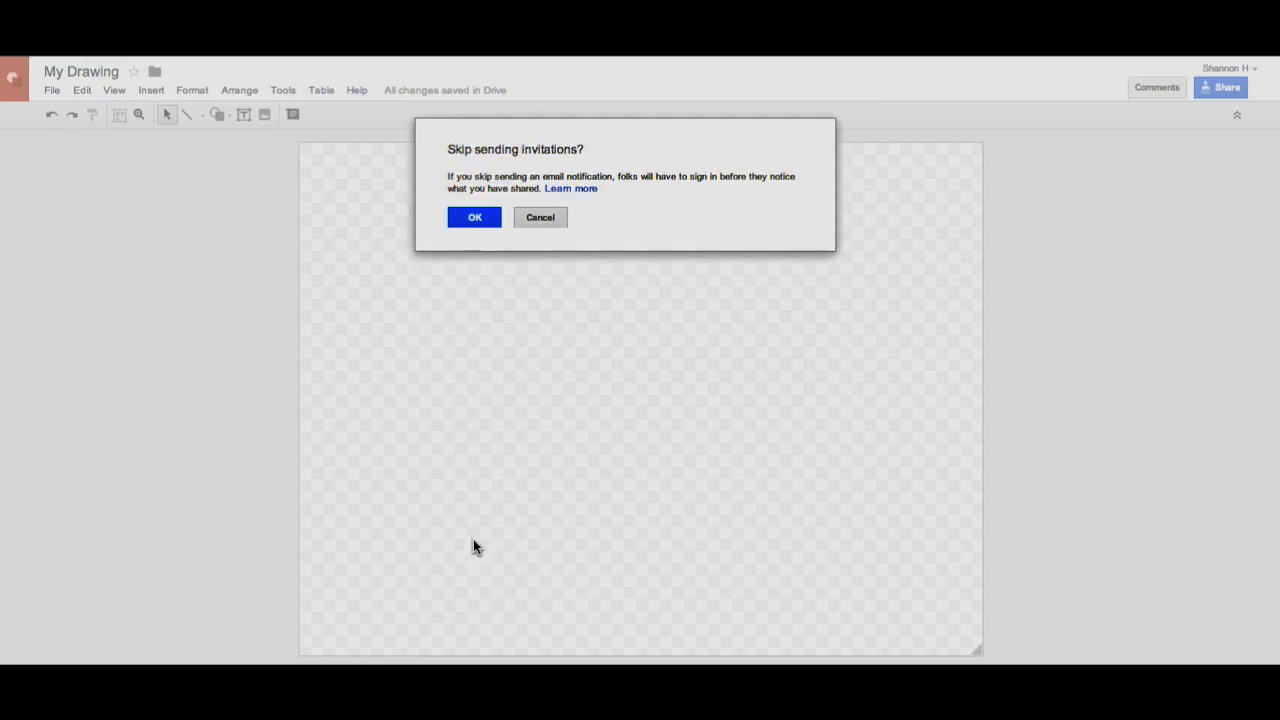
{"action": "left_click", "coordinate": [472, 222]}
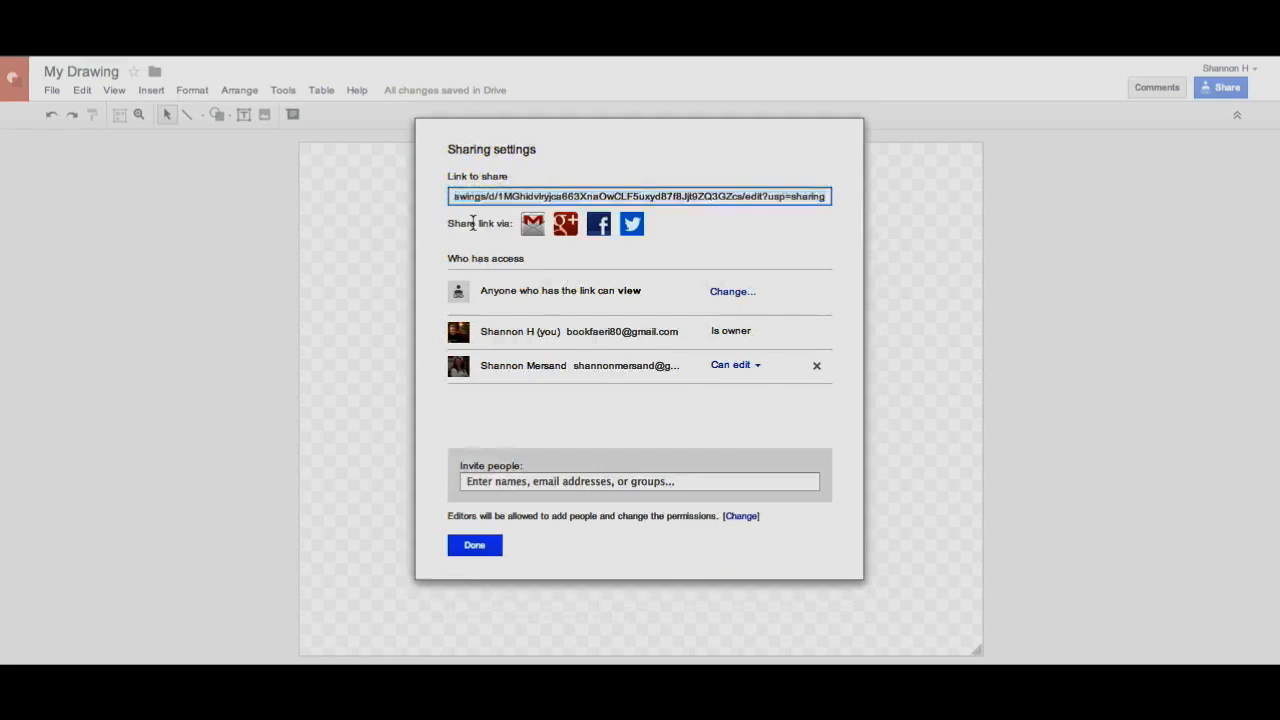
{"action": "left_click", "coordinate": [469, 542]}
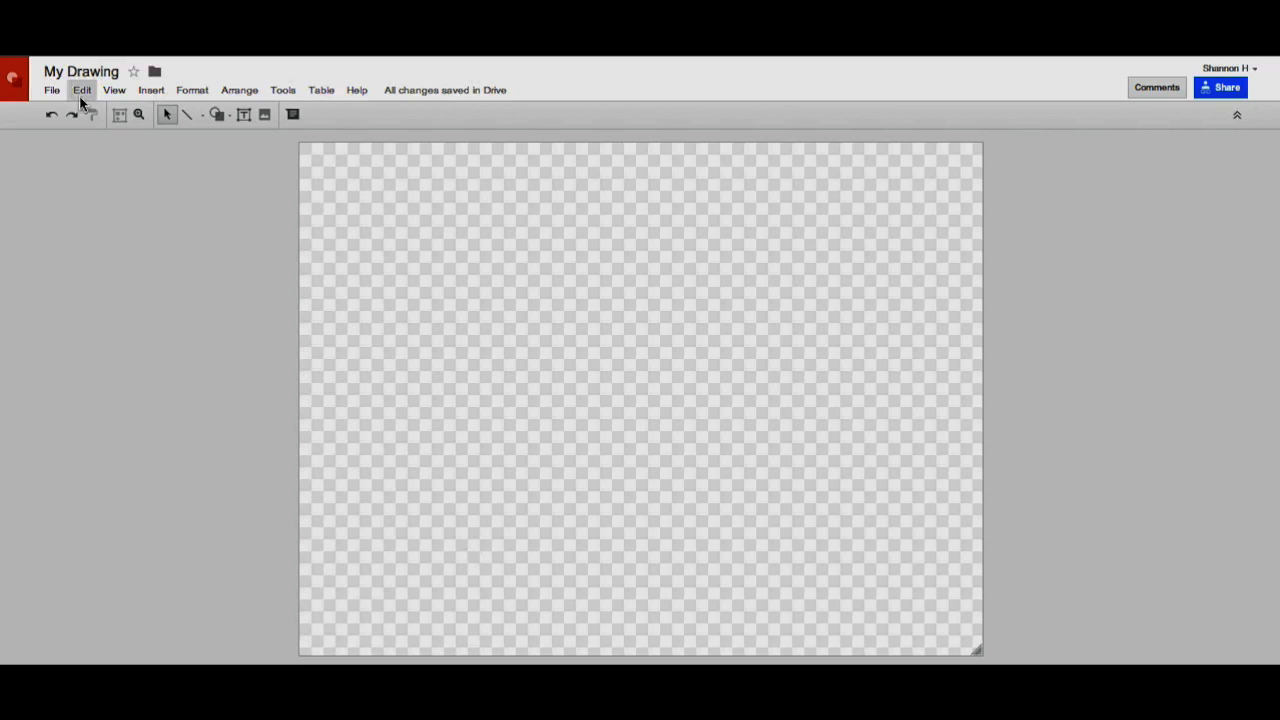
{"action": "left_click", "coordinate": [54, 93]}
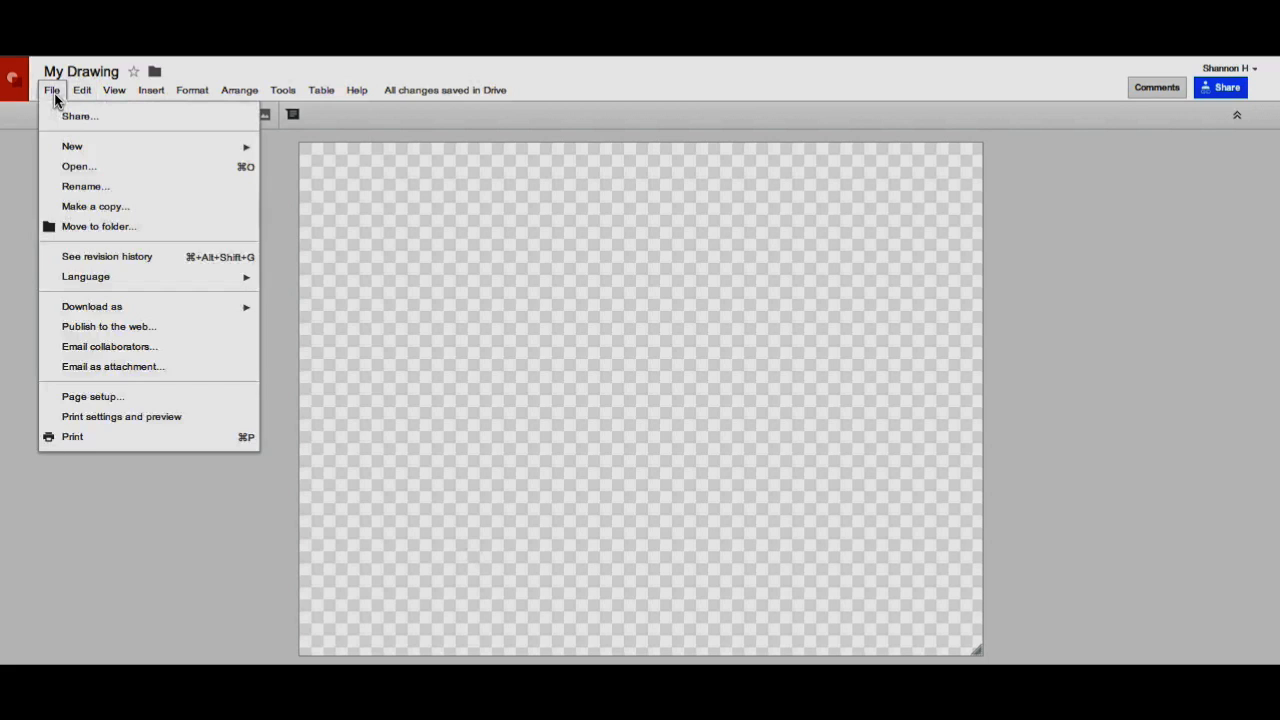
{"action": "mouse_move", "coordinate": [91, 97]}
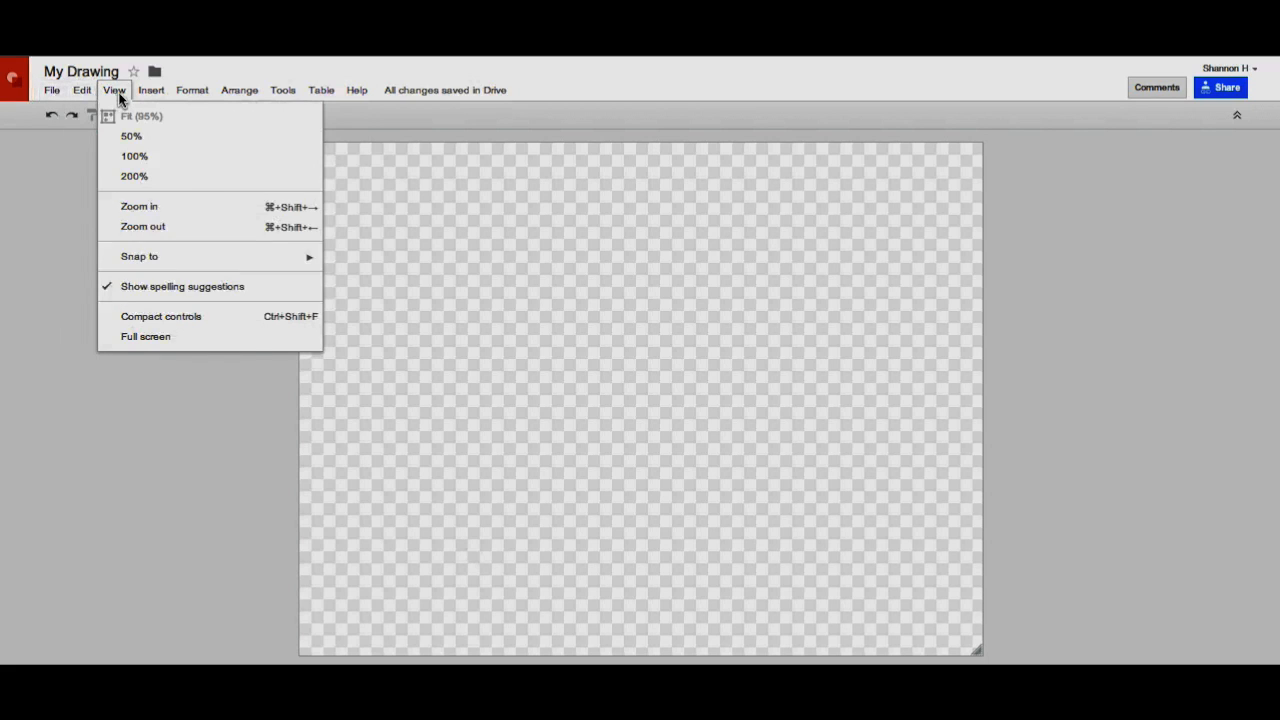
{"action": "mouse_move", "coordinate": [238, 95]}
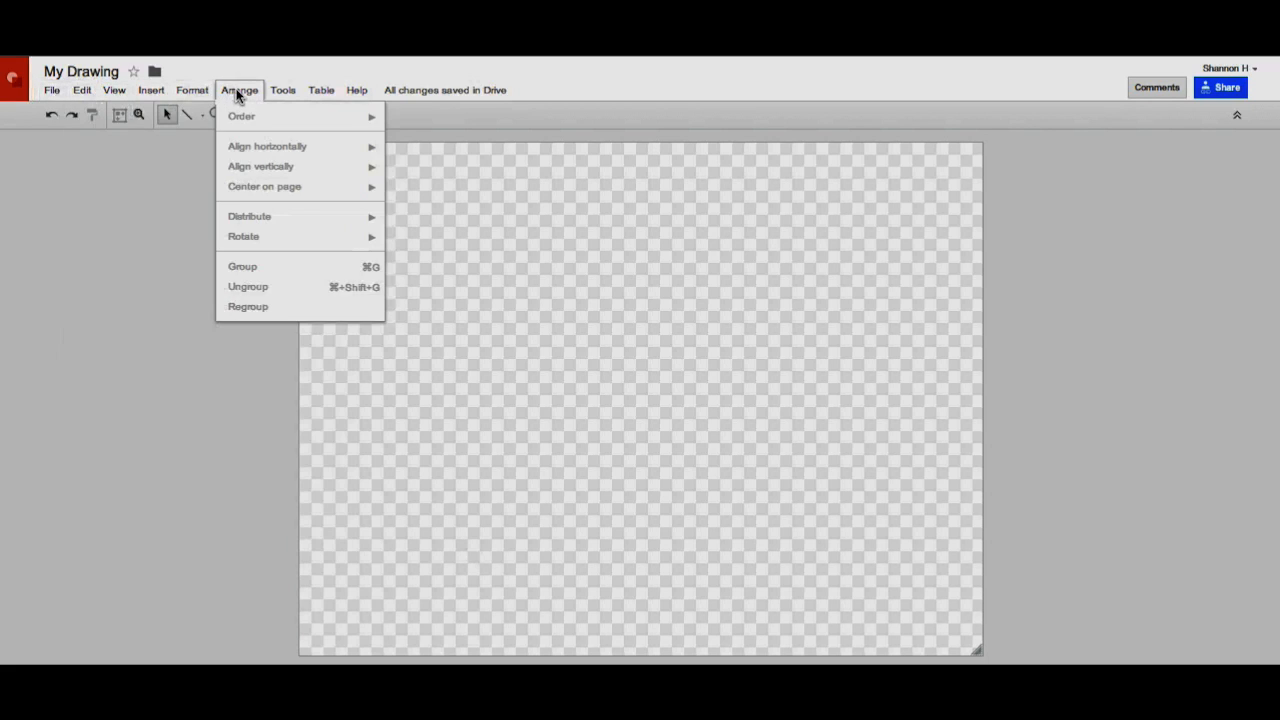
{"action": "mouse_move", "coordinate": [360, 92]}
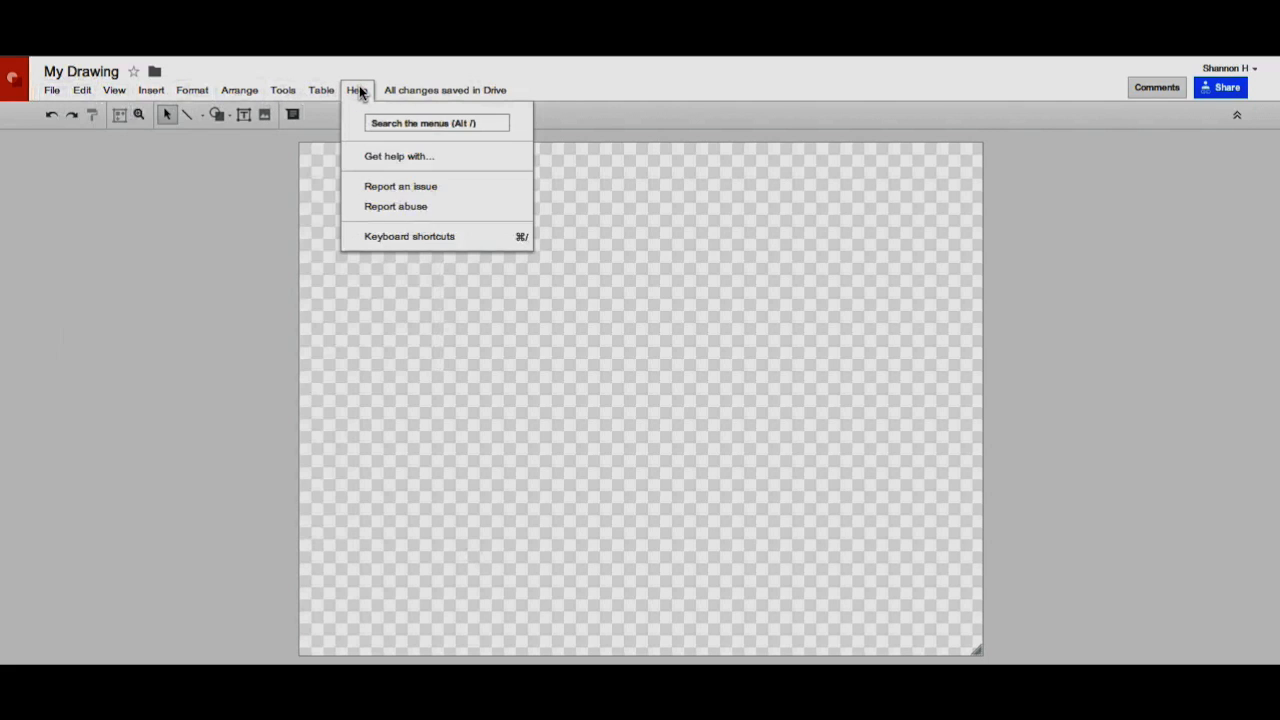
- Set the page to a custom size of 10 × 7.5 inches
{"action": "mouse_move", "coordinate": [47, 92]}
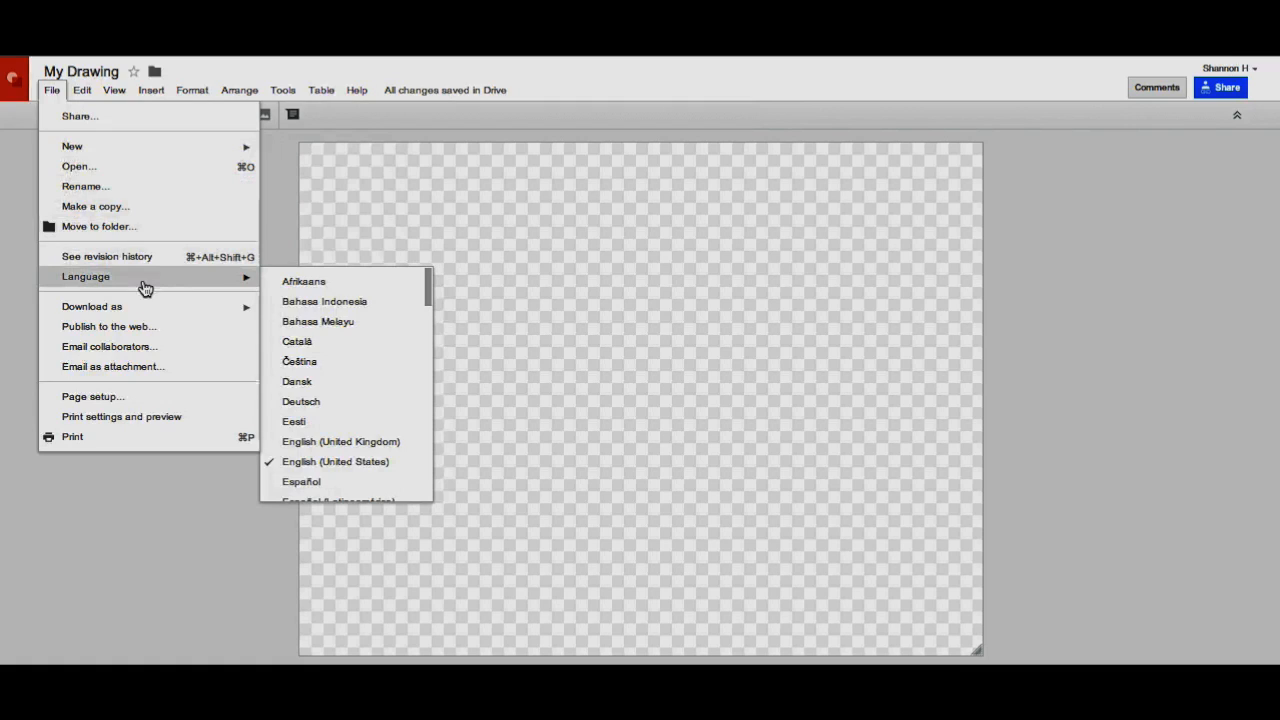
{"action": "mouse_move", "coordinate": [142, 310]}
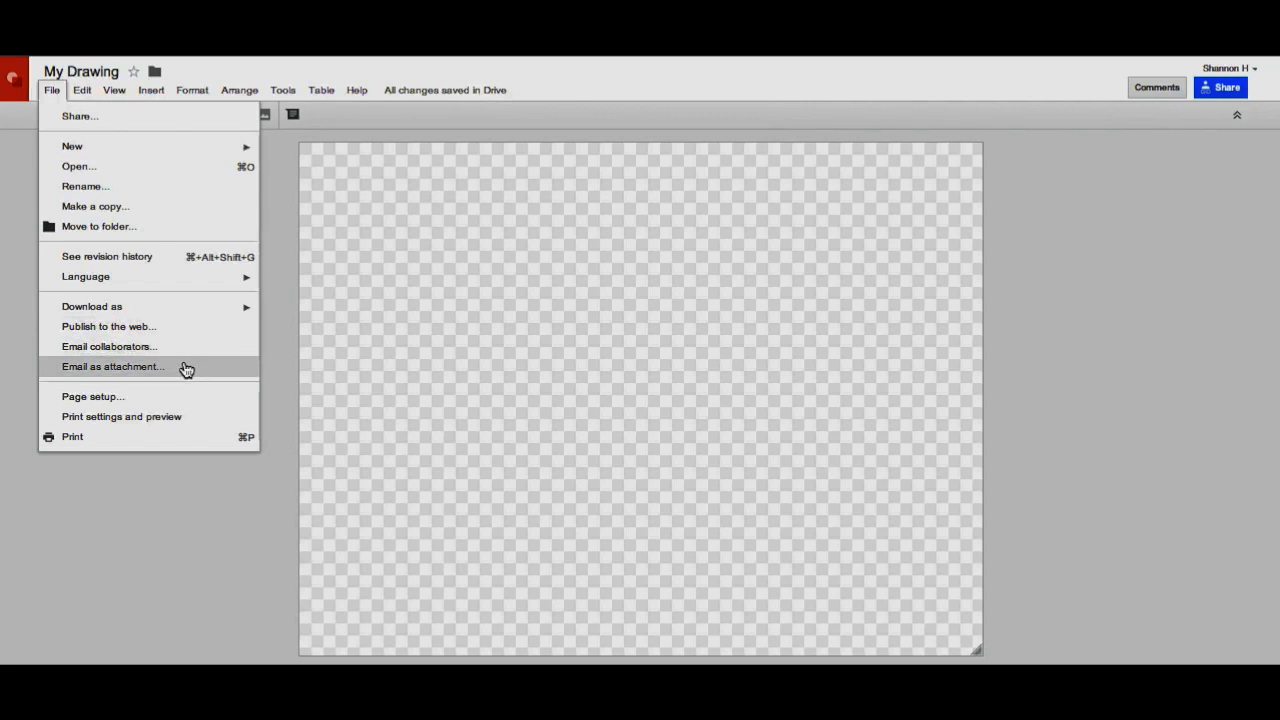
{"action": "left_click", "coordinate": [146, 400]}
{"action": "left_click", "coordinate": [604, 361]}
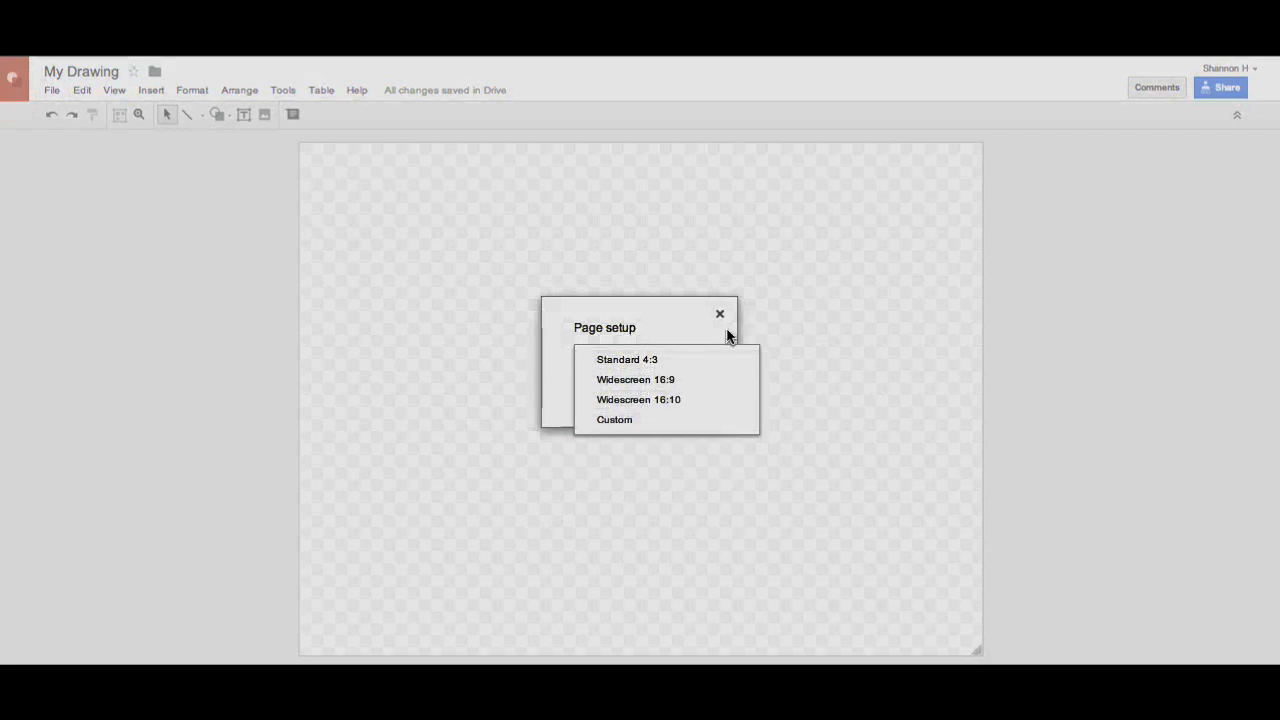
{"action": "left_click", "coordinate": [637, 421]}
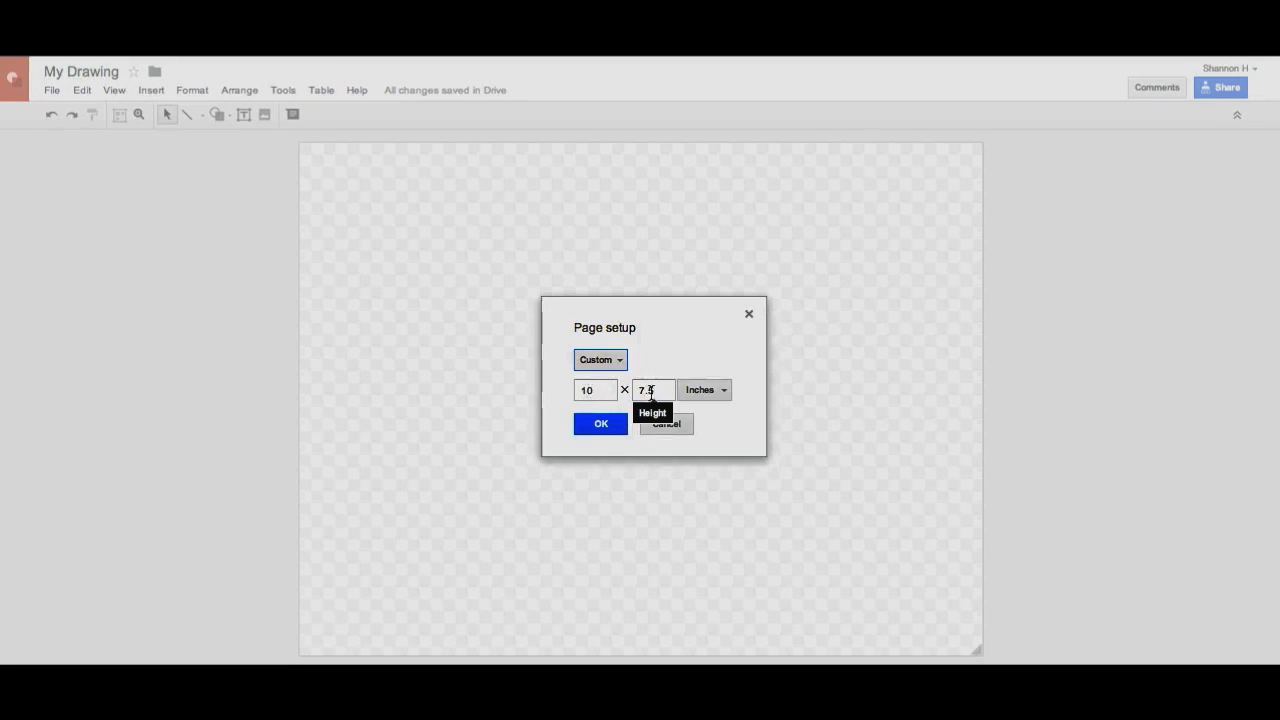
{"action": "left_click", "coordinate": [601, 429]}
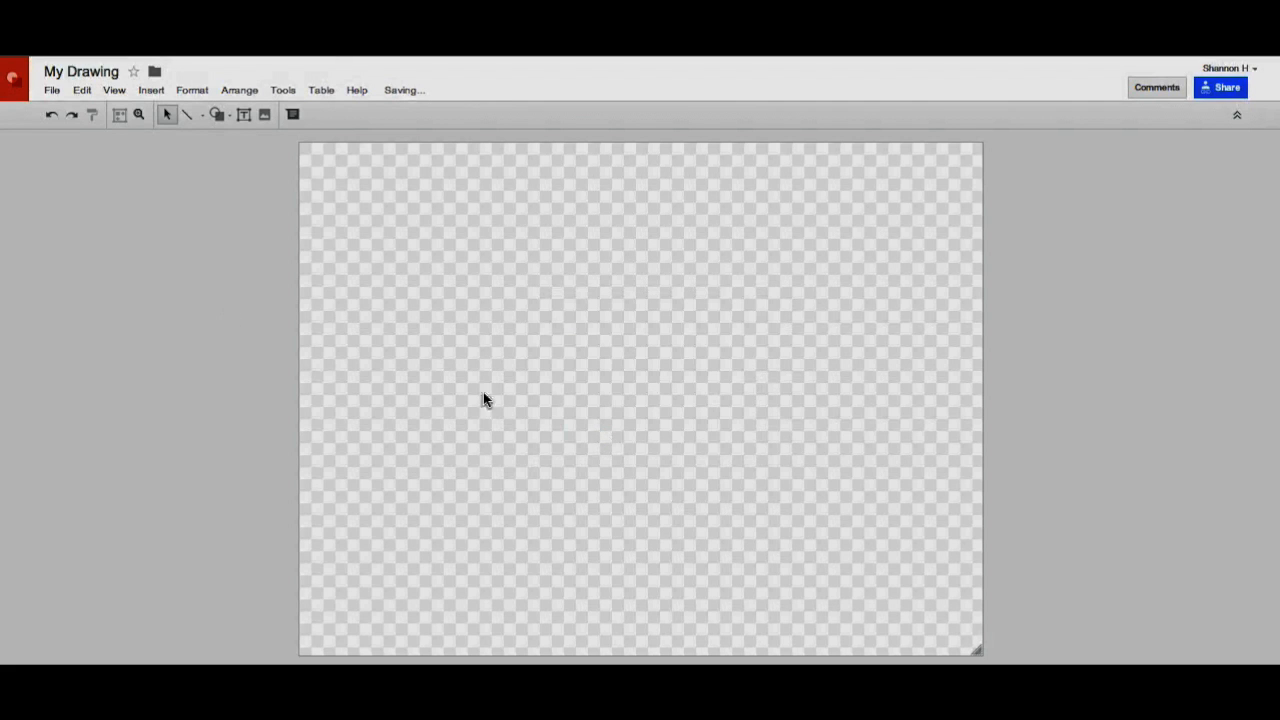
{"action": "left_click", "coordinate": [83, 92]}
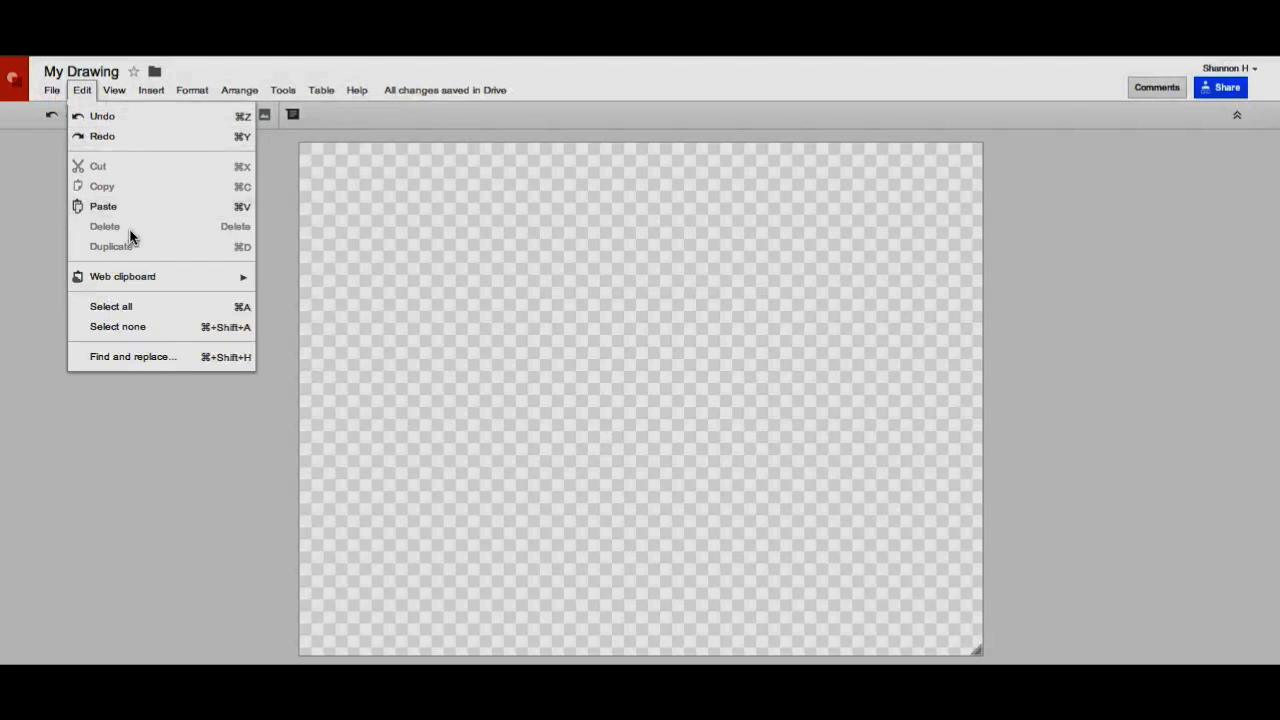
{"action": "mouse_move", "coordinate": [125, 278]}
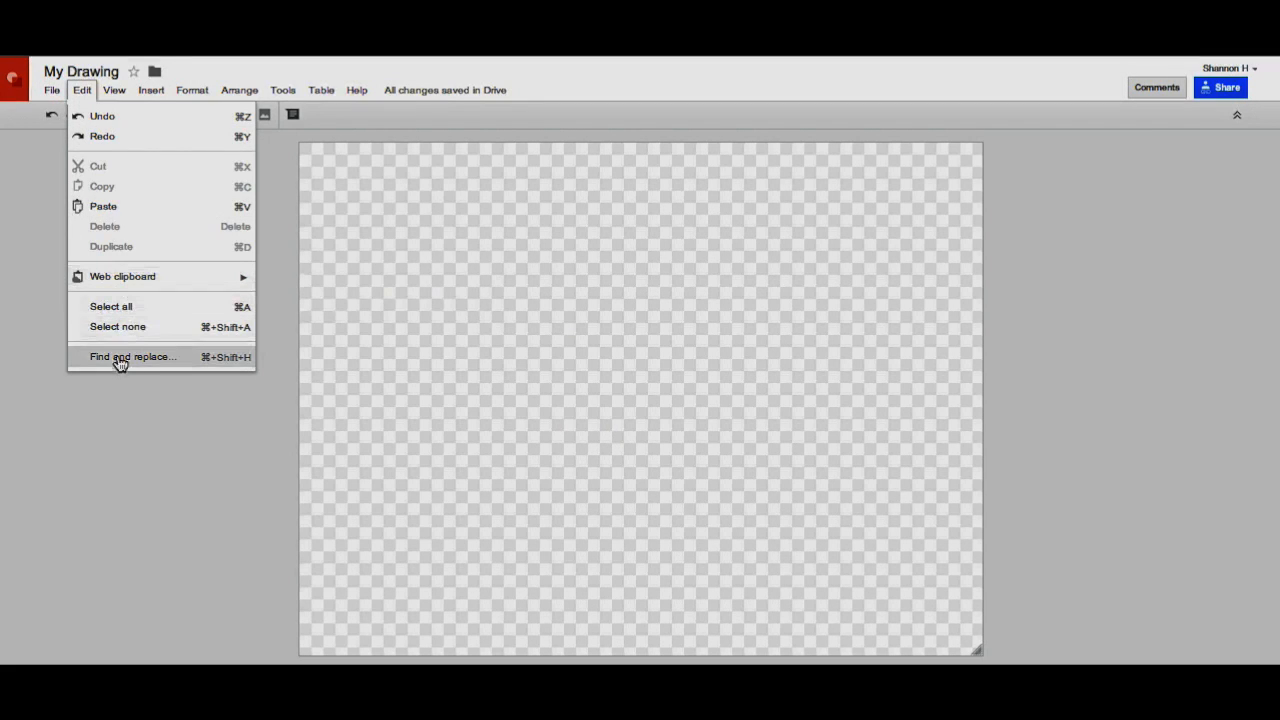
{"action": "mouse_move", "coordinate": [114, 97]}
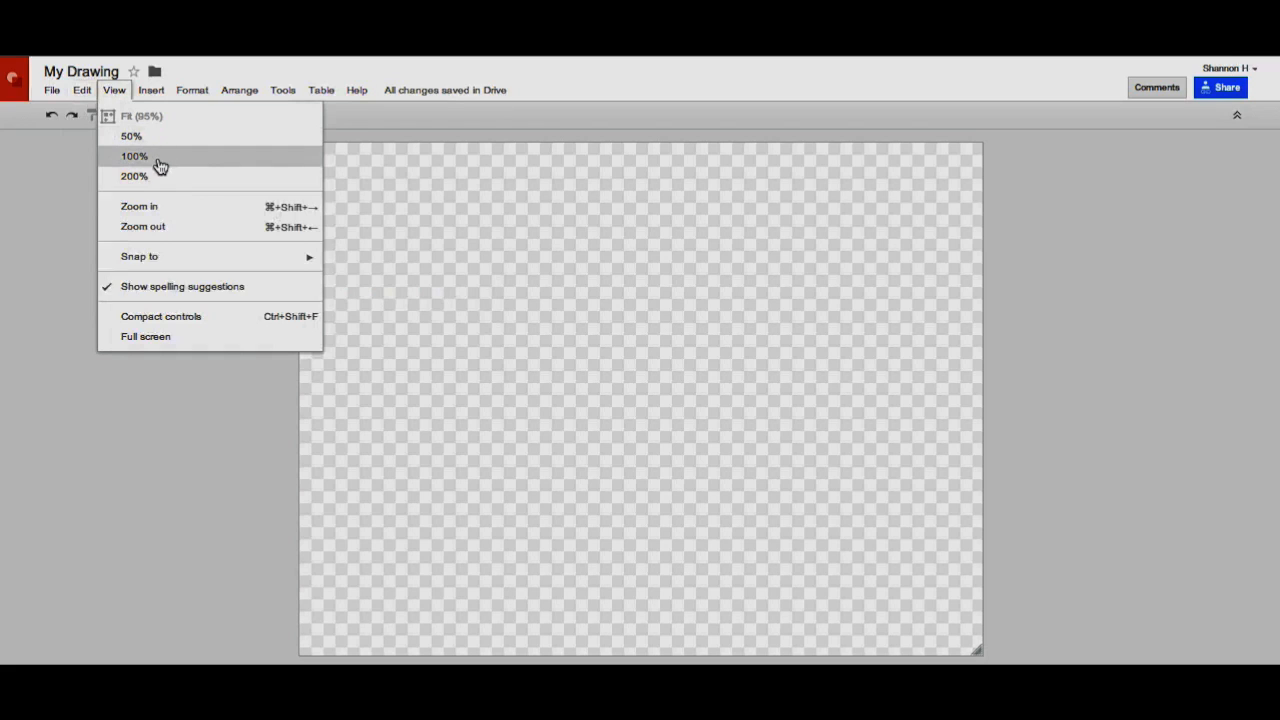
{"action": "mouse_move", "coordinate": [171, 257]}
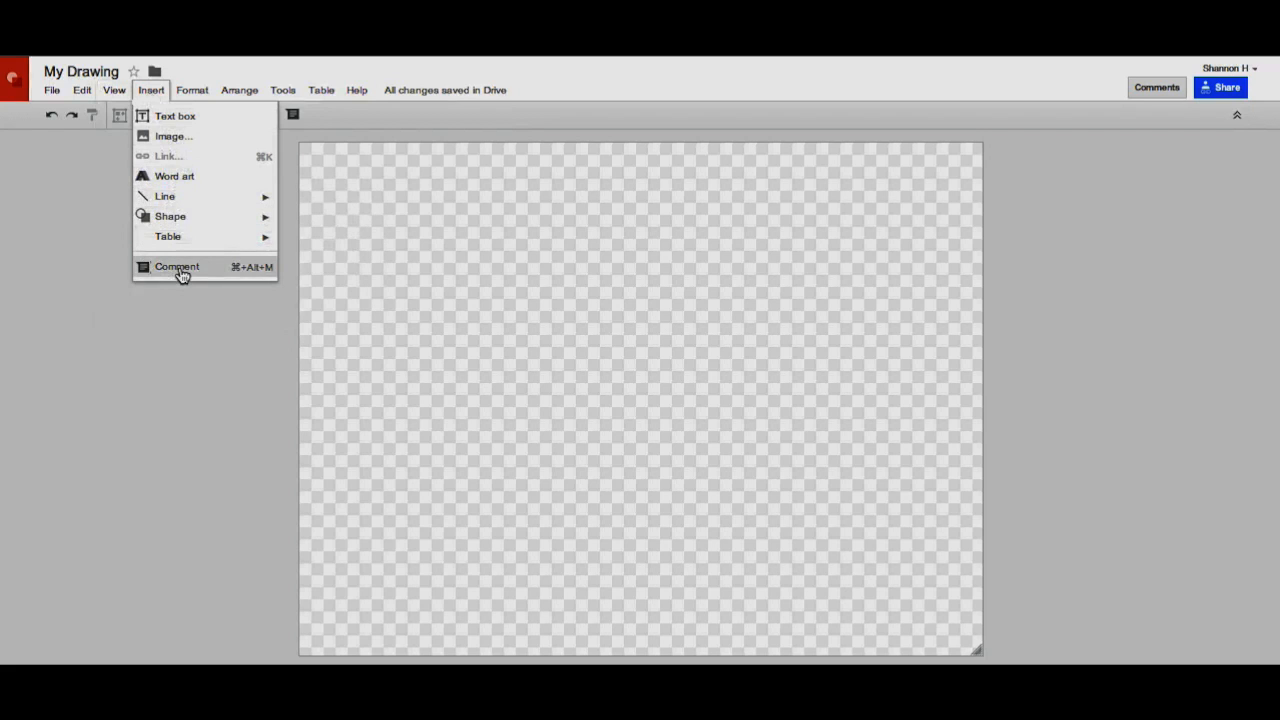
{"action": "mouse_move", "coordinate": [193, 88]}
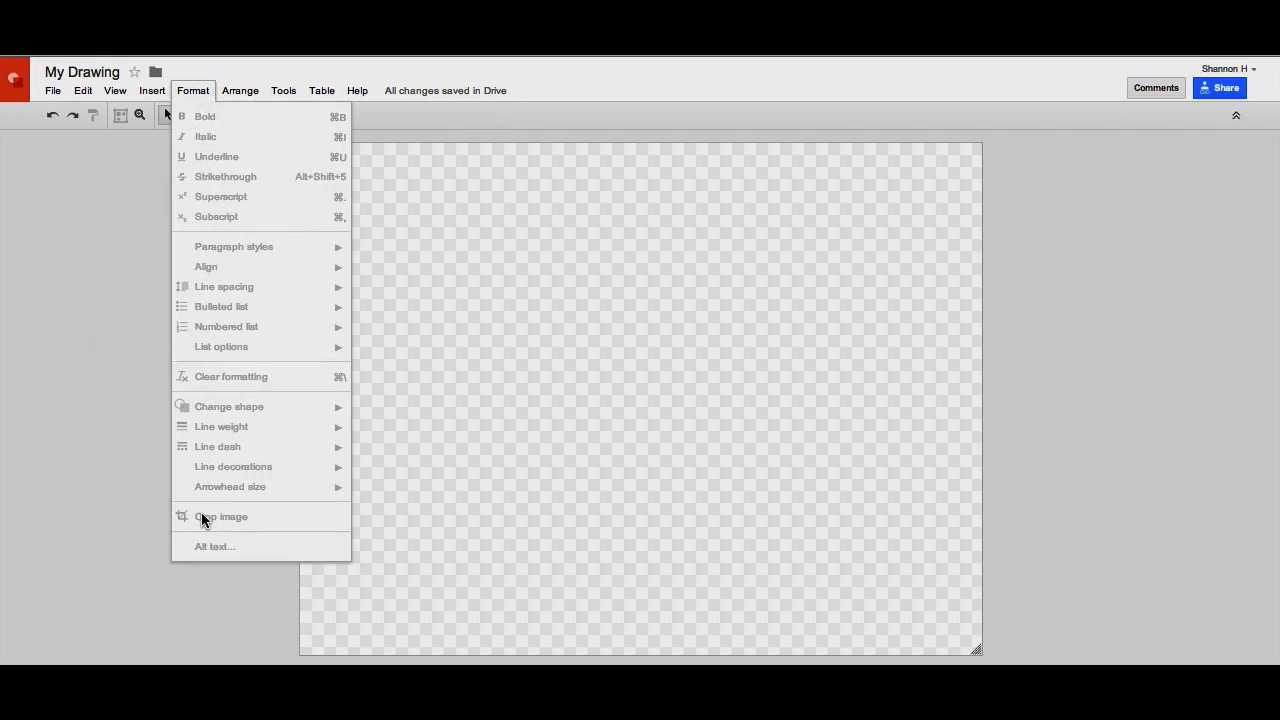
{"action": "mouse_move", "coordinate": [234, 96]}
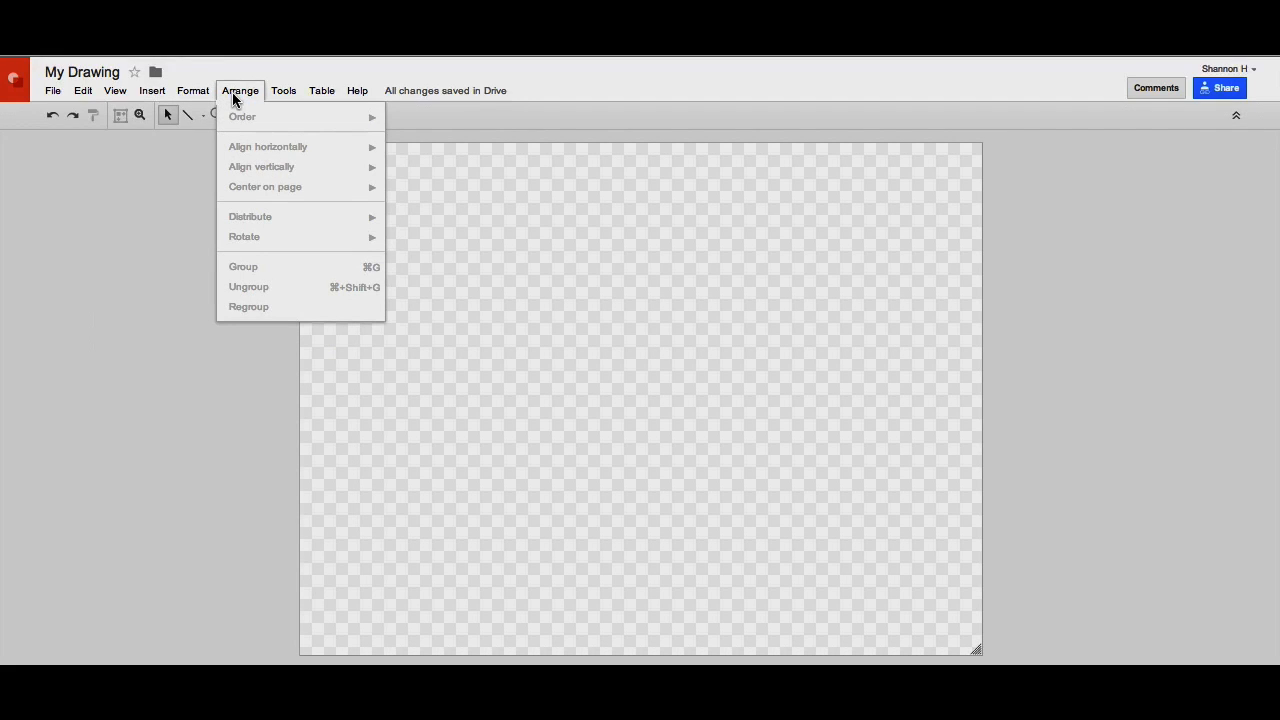
{"action": "mouse_move", "coordinate": [291, 97]}
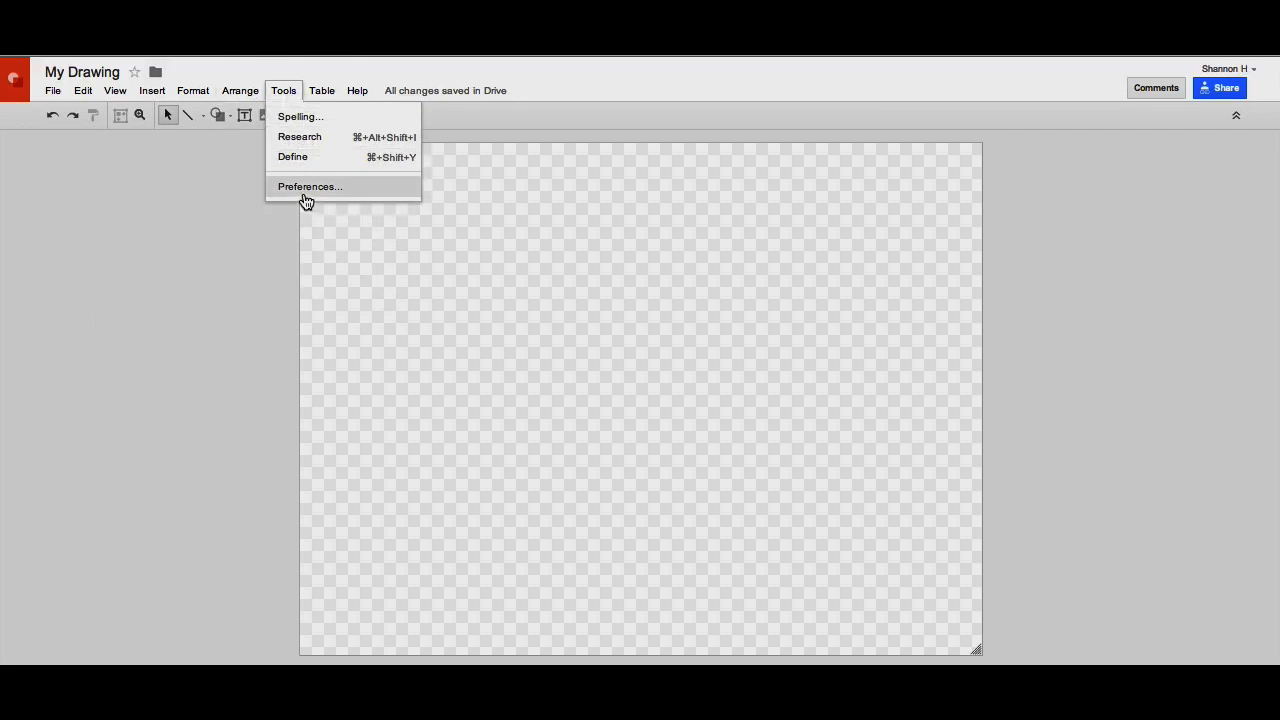
{"action": "left_click", "coordinate": [323, 88]}
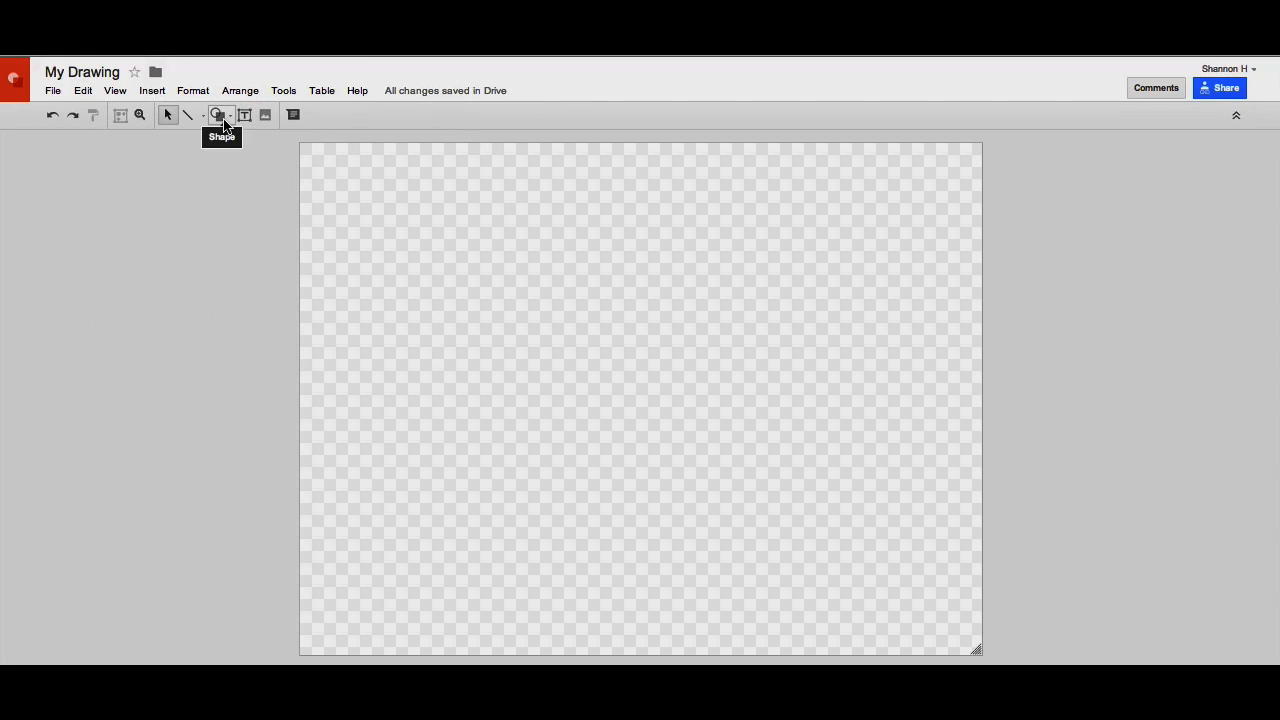
- Draw two similar-sized rounded rectangles side by side in the upper part of the canvas
{"action": "left_click", "coordinate": [223, 120]}
{"action": "mouse_move", "coordinate": [247, 140]}
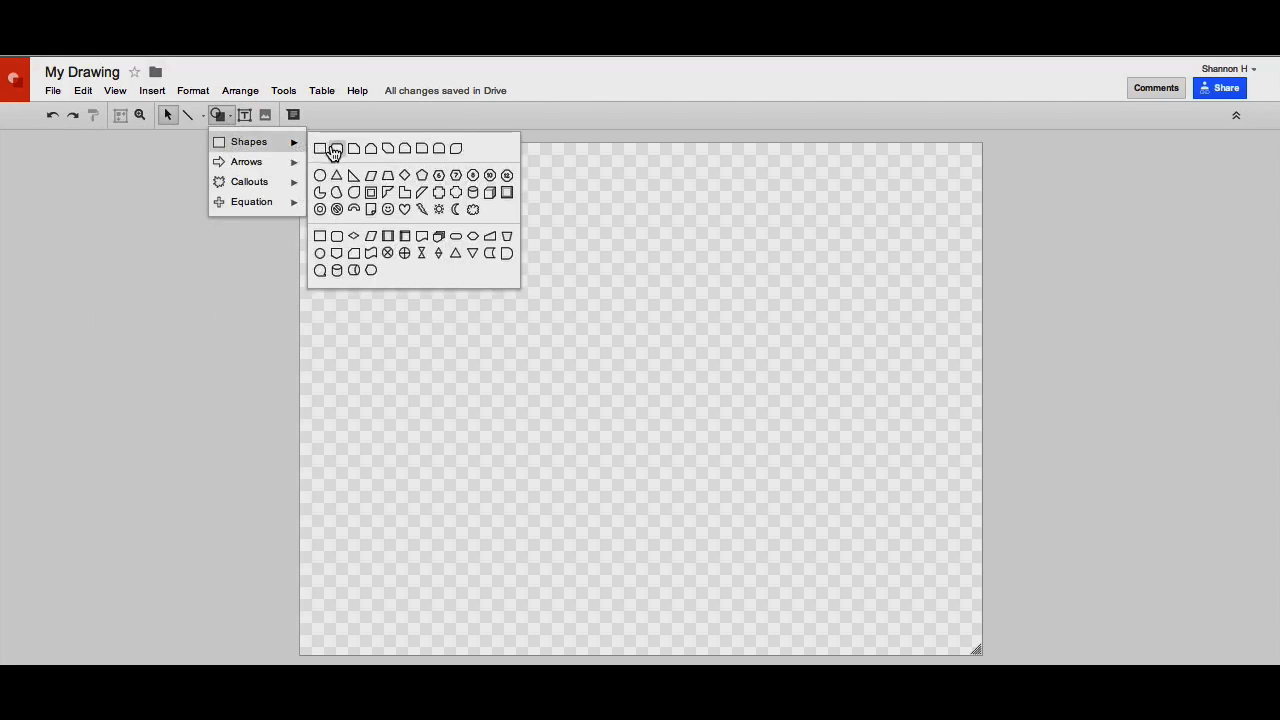
{"action": "left_click", "coordinate": [326, 149]}
{"action": "left_click_drag", "start_coordinate": [392, 204], "coordinate": [499, 286]}
{"action": "left_click", "coordinate": [218, 115]}
{"action": "mouse_move", "coordinate": [247, 140]}
{"action": "left_click", "coordinate": [326, 149]}
{"action": "left_click_drag", "start_coordinate": [536, 206], "coordinate": [647, 290]}
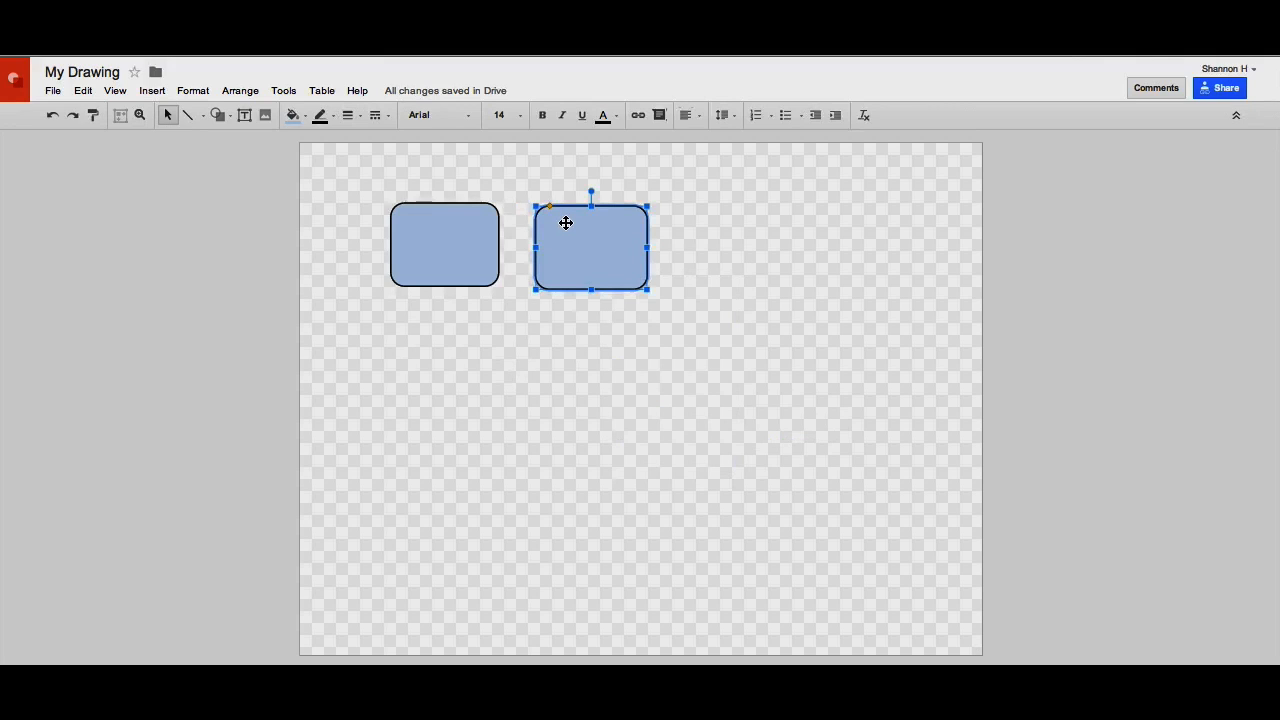
- Copy the second rounded rectangle and place the copy to its right to make a row of three
{"action": "left_click", "coordinate": [772, 259]}
{"action": "key", "text": "super+v"}
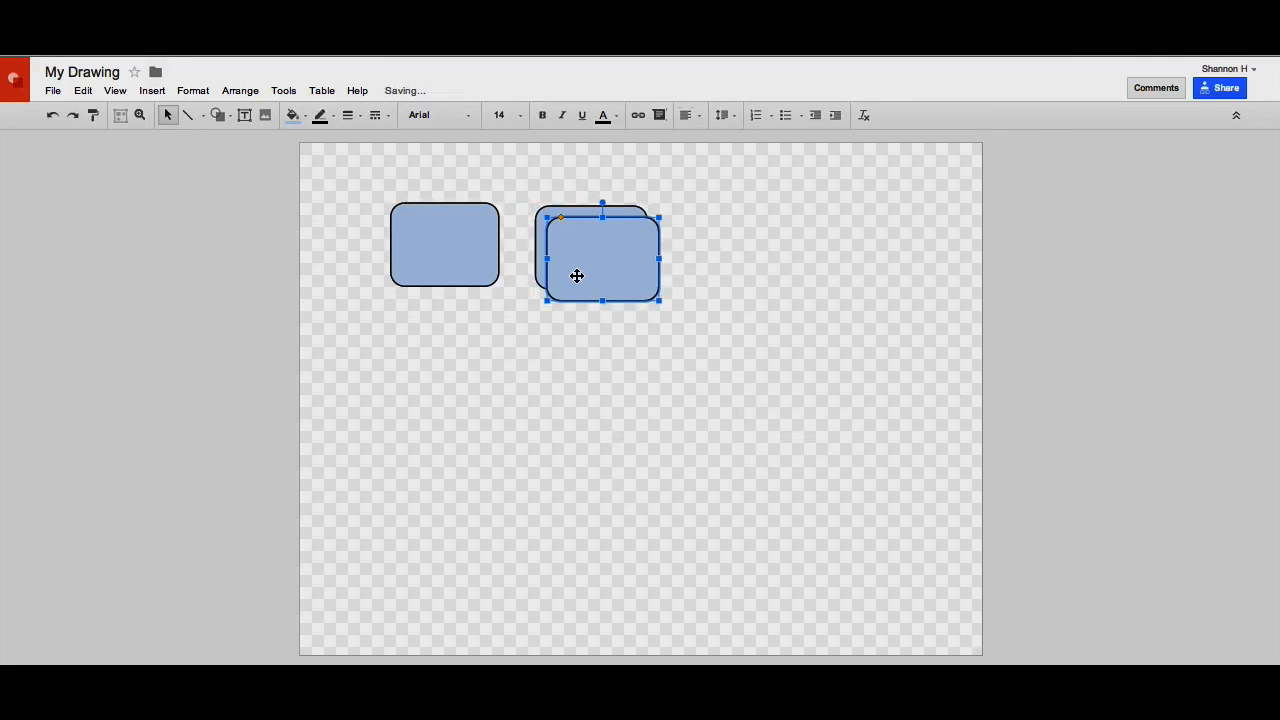
{"action": "left_click_drag", "start_coordinate": [592, 268], "coordinate": [729, 267]}
- Create three more copies of the rounded rectangle and arrange them as a second row beneath the first three
{"action": "left_click", "coordinate": [83, 91]}
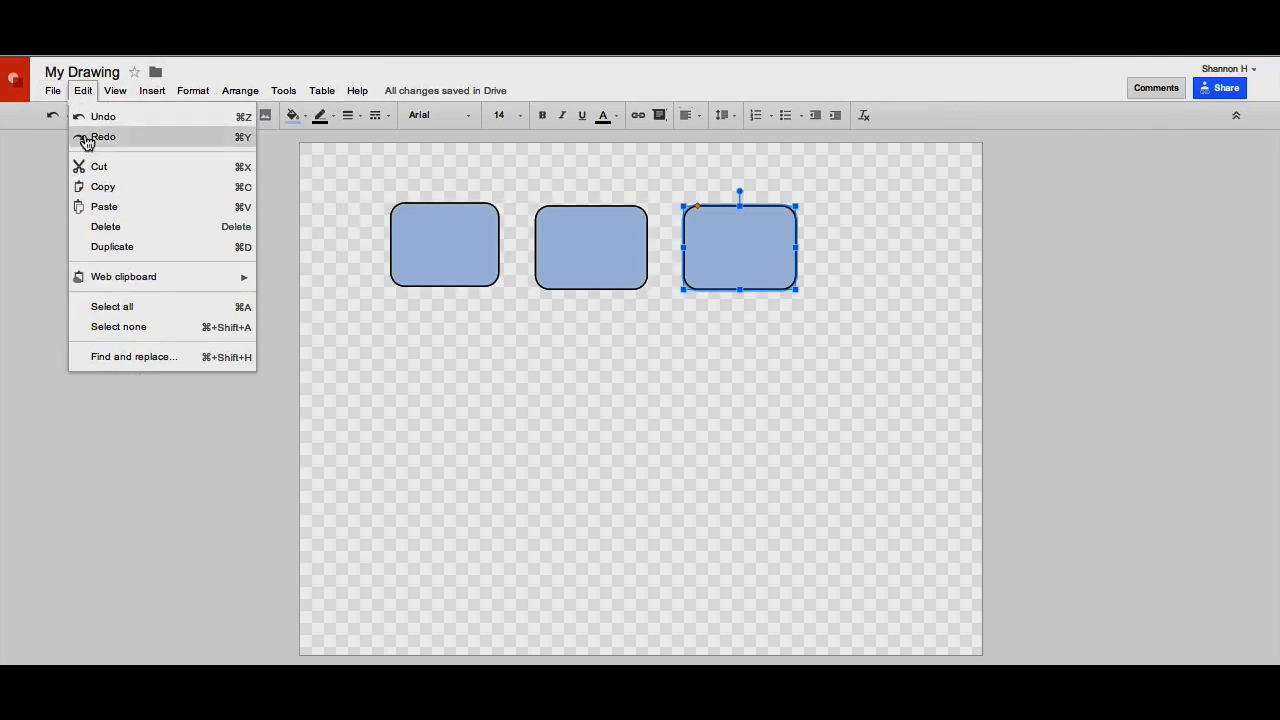
{"action": "left_click", "coordinate": [119, 249]}
{"action": "left_click", "coordinate": [83, 91]}
{"action": "left_click", "coordinate": [117, 247]}
{"action": "left_click_drag", "start_coordinate": [756, 271], "coordinate": [579, 404]}
{"action": "key", "text": "super+v"}
{"action": "left_click_drag", "start_coordinate": [612, 267], "coordinate": [743, 388]}
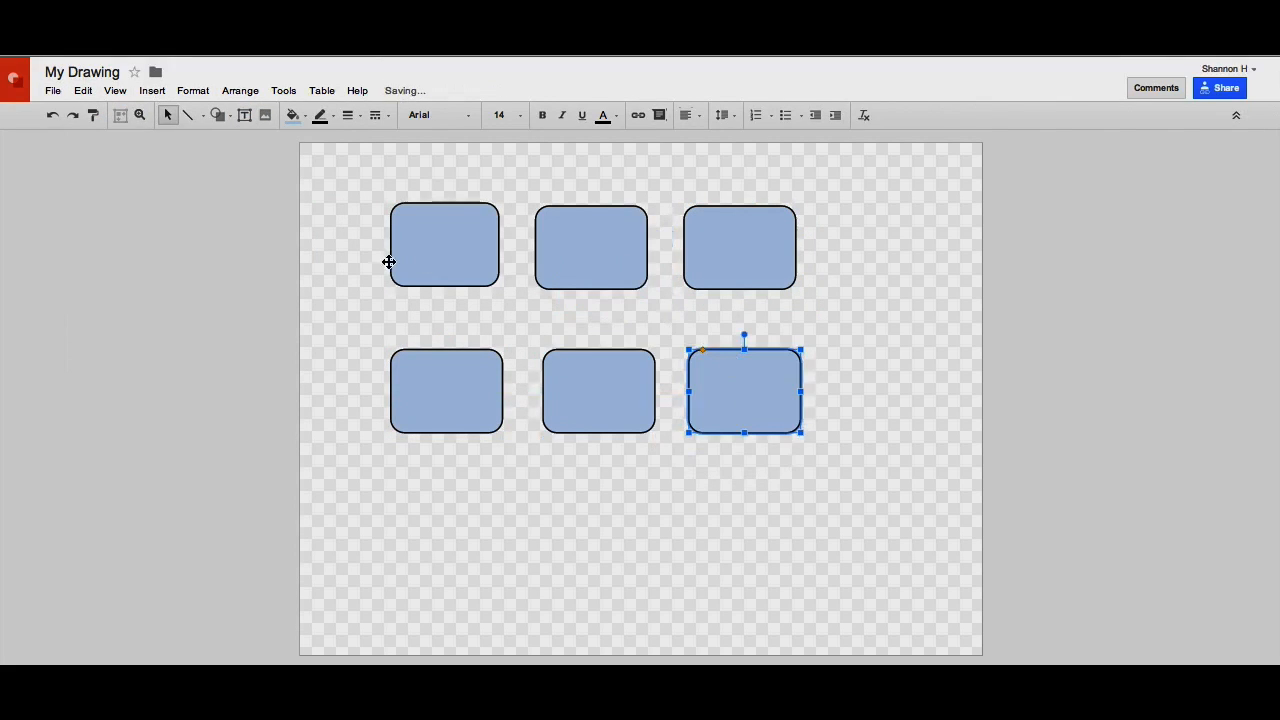
- Connect each upper box to the box below it with a downward arrow
{"action": "left_click", "coordinate": [186, 116]}
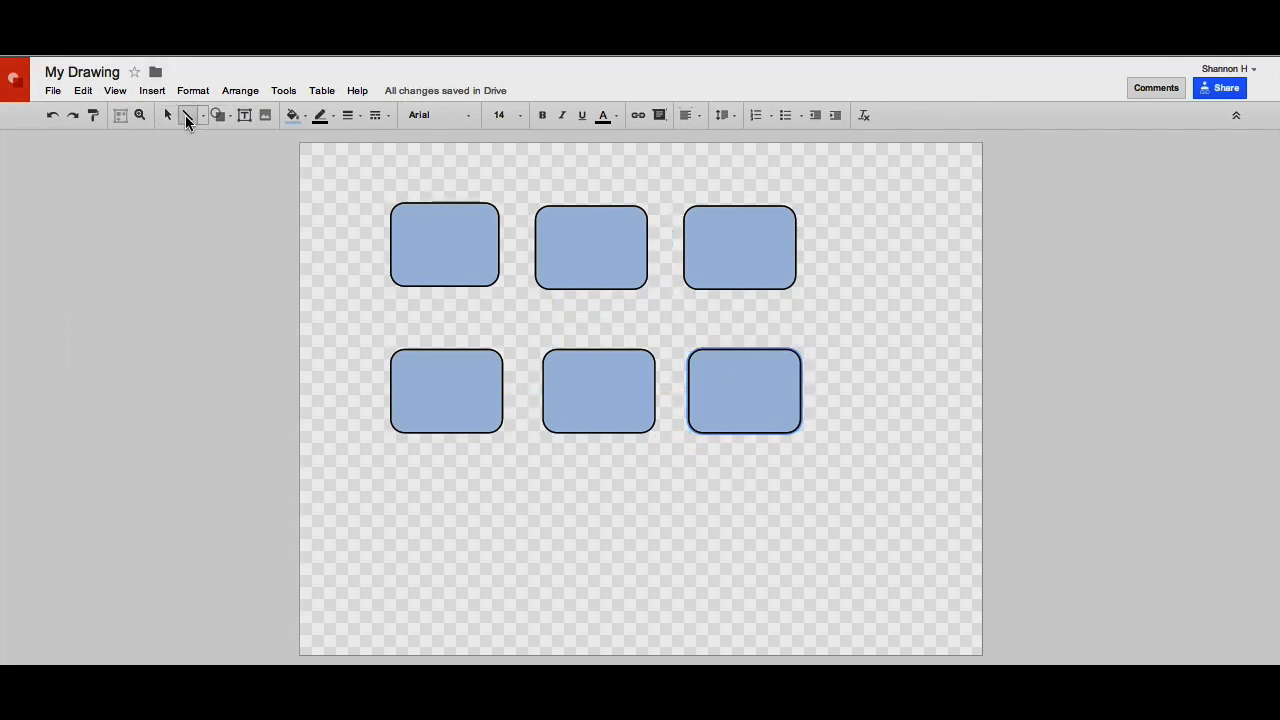
{"action": "left_click", "coordinate": [202, 116]}
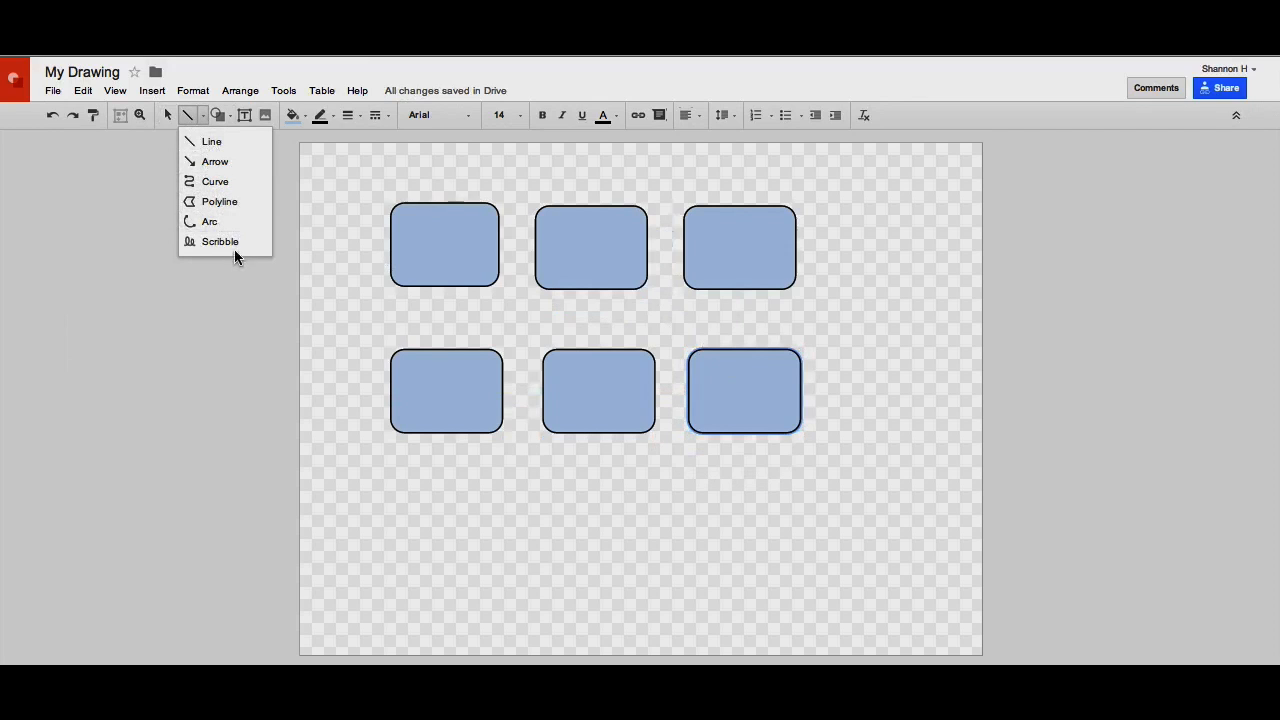
{"action": "left_click", "coordinate": [217, 163]}
{"action": "left_click_drag", "start_coordinate": [445, 287], "coordinate": [446, 349]}
{"action": "left_click_drag", "start_coordinate": [592, 290], "coordinate": [598, 349]}
{"action": "left_click_drag", "start_coordinate": [740, 290], "coordinate": [743, 349]}
- Shift the middle and right boxes of the lower row slightly left to line them up under the upper boxes
{"action": "left_click", "coordinate": [167, 117]}
{"action": "left_click", "coordinate": [628, 366]}
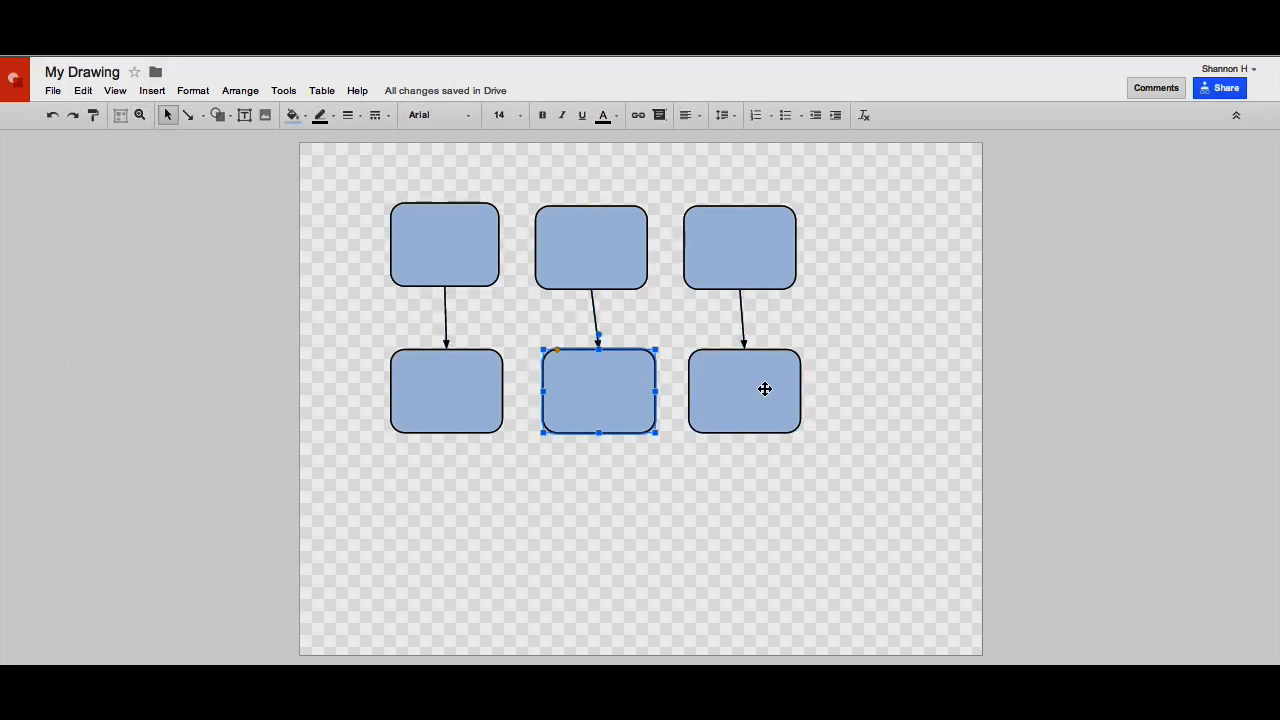
{"action": "left_click", "coordinate": [766, 391], "text": "shift"}
{"action": "key", "text": "Left"}
{"action": "key", "text": "Left"}
{"action": "left_click", "coordinate": [911, 411]}
{"action": "left_click_drag", "start_coordinate": [758, 392], "coordinate": [760, 392]}
{"action": "left_click", "coordinate": [828, 374]}
- Add text boxes reading "Box 1" in the upper-left box and "Box 2" in the upper-middle box
{"action": "left_click", "coordinate": [155, 90]}
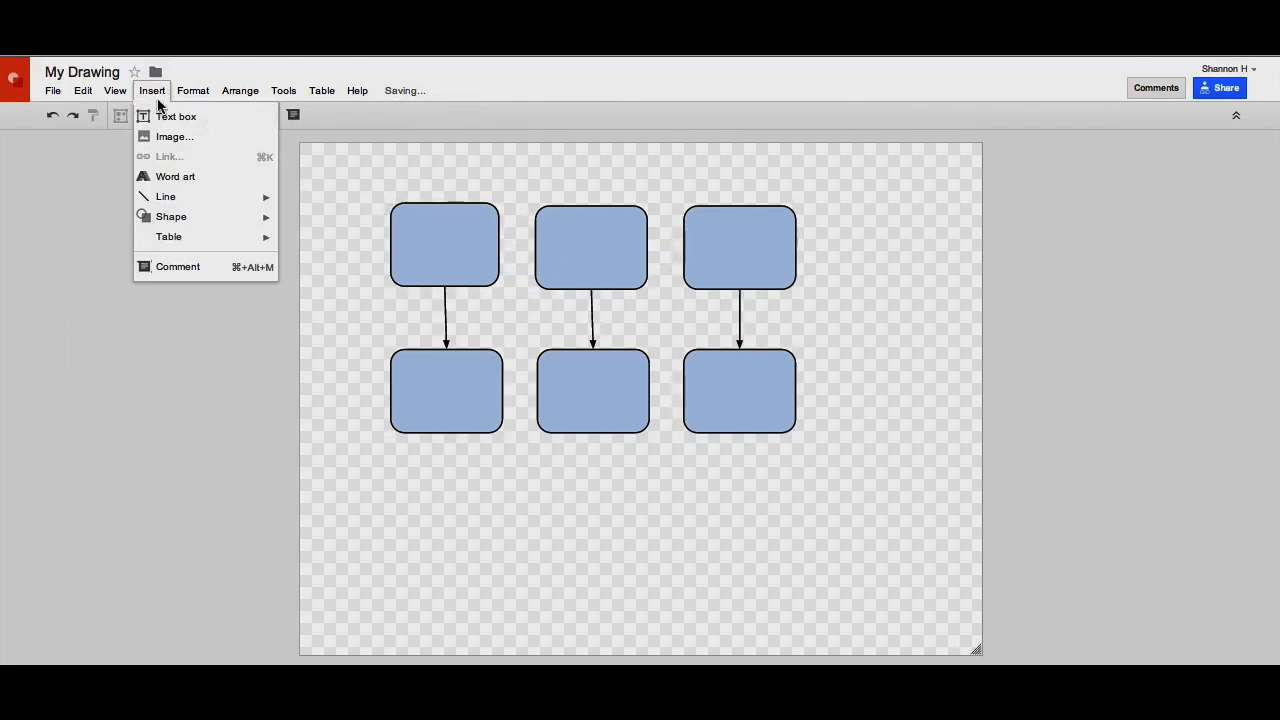
{"action": "left_click", "coordinate": [168, 117]}
{"action": "left_click_drag", "start_coordinate": [407, 226], "coordinate": [480, 258]}
{"action": "type", "text": "Box 1"}
{"action": "left_click", "coordinate": [152, 90]}
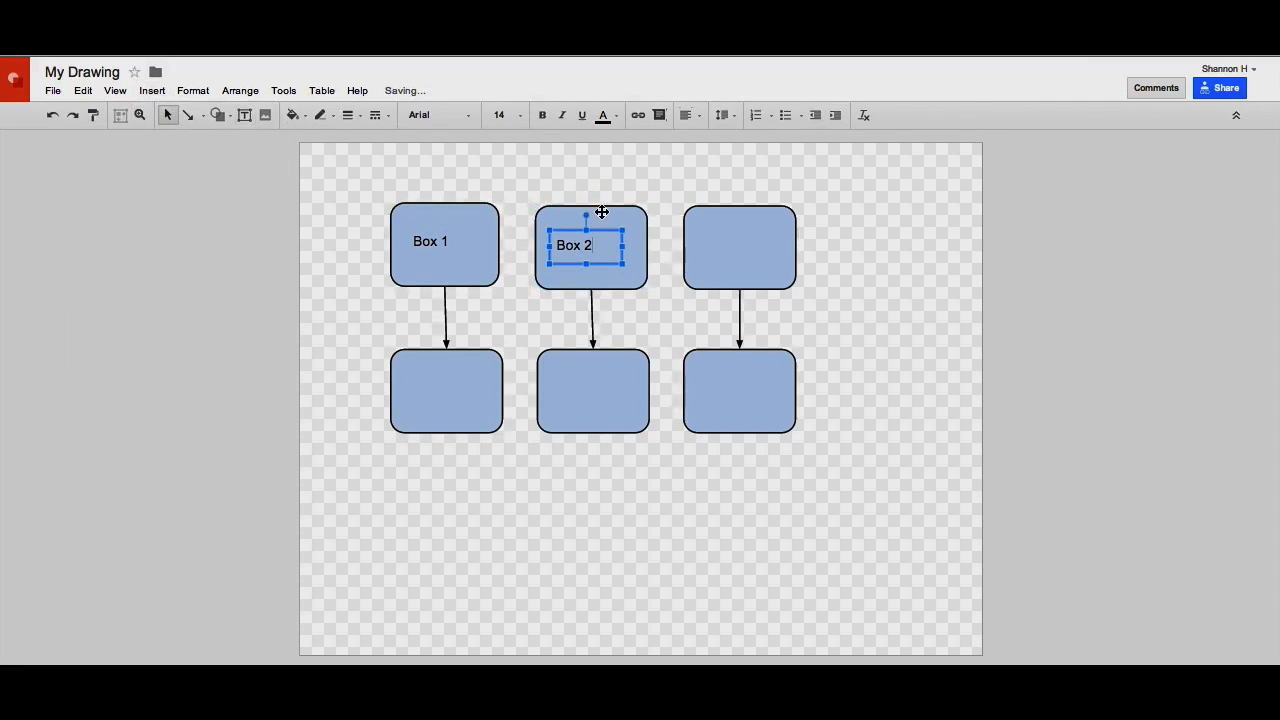
{"action": "left_click", "coordinate": [600, 211]}
- Fill the upper-right box with orange and change its outline colour to blue
{"action": "left_click", "coordinate": [754, 246]}
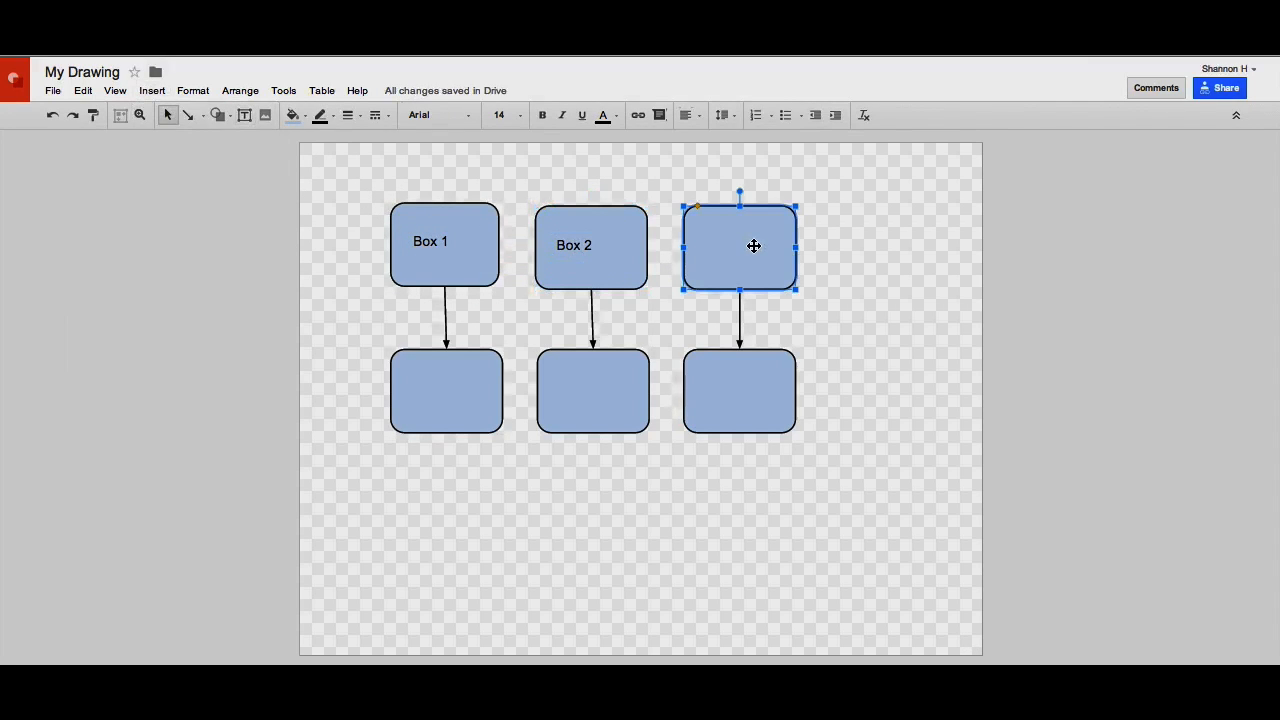
{"action": "left_click", "coordinate": [293, 116]}
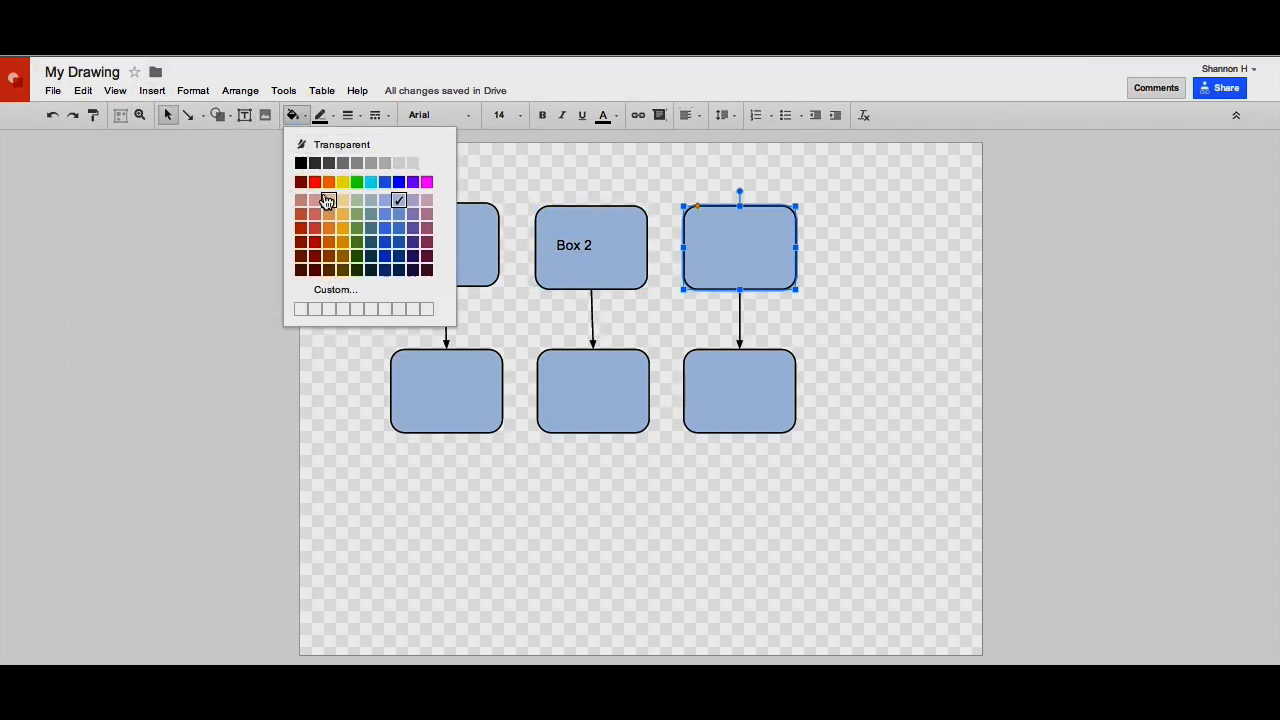
{"action": "left_click", "coordinate": [328, 182]}
{"action": "left_click", "coordinate": [320, 116]}
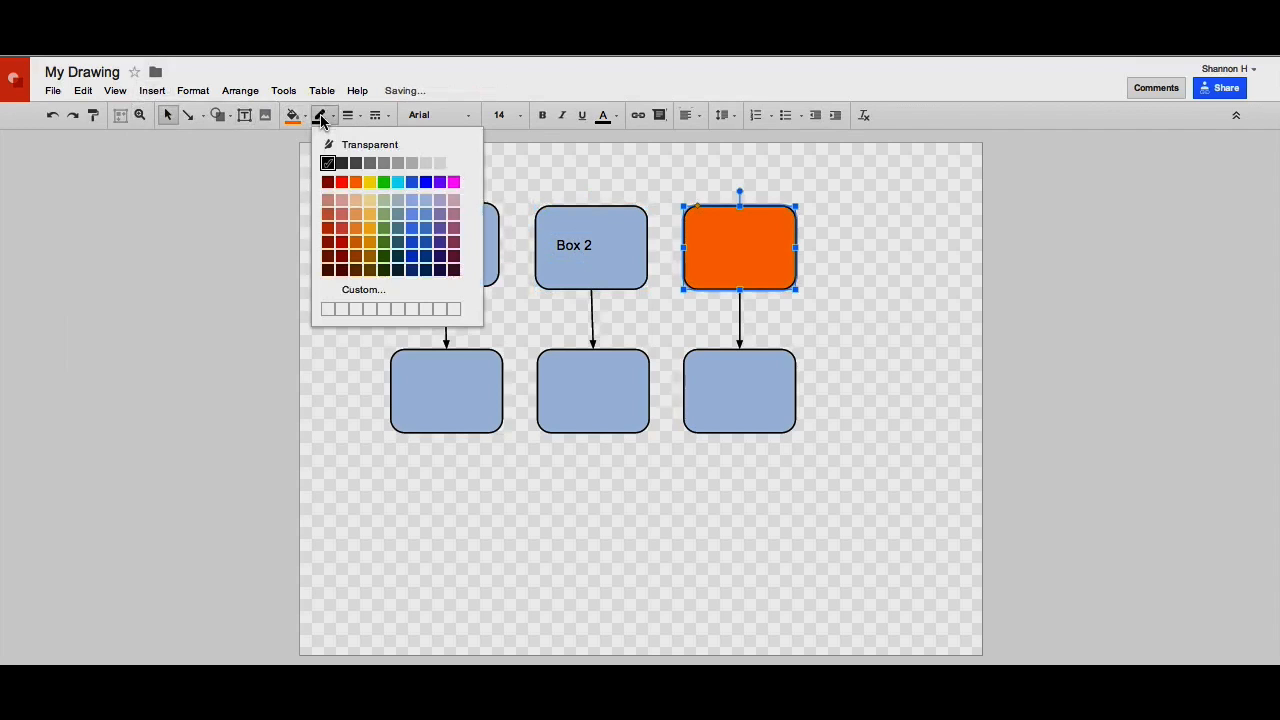
{"action": "left_click", "coordinate": [426, 182]}
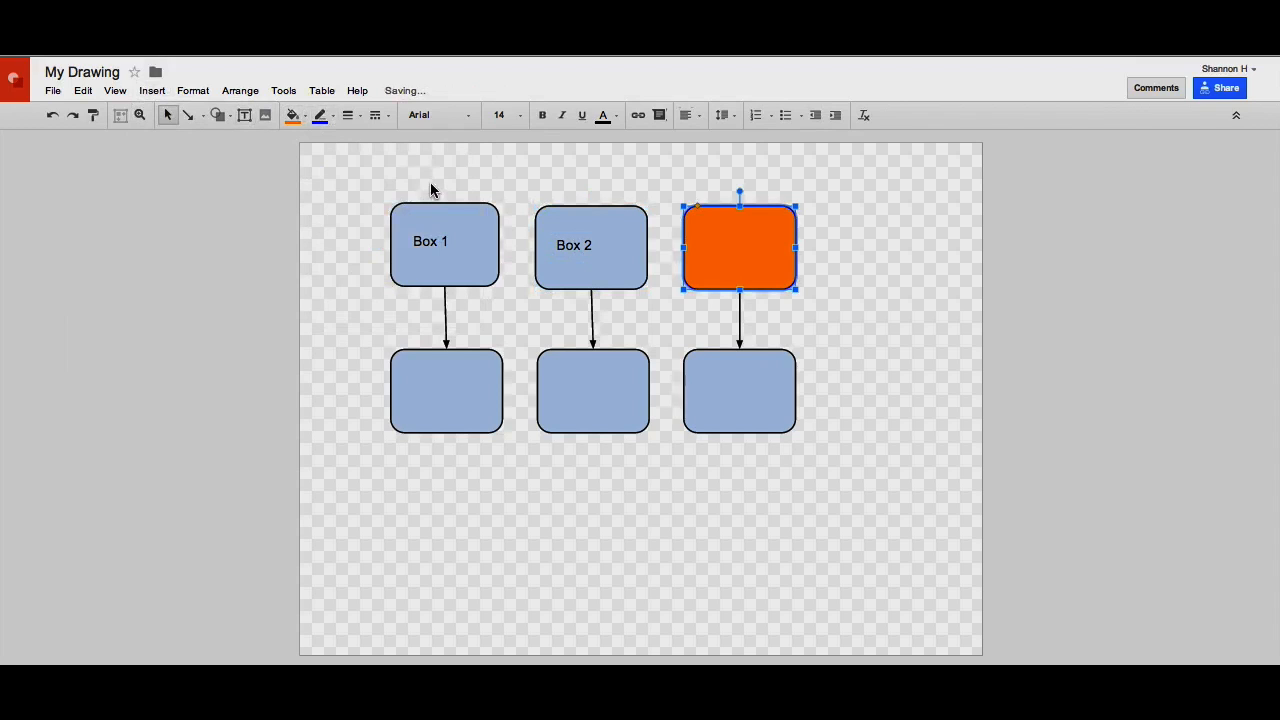
- Give the orange upper-right box a 4px dotted outline
{"action": "left_click", "coordinate": [350, 116]}
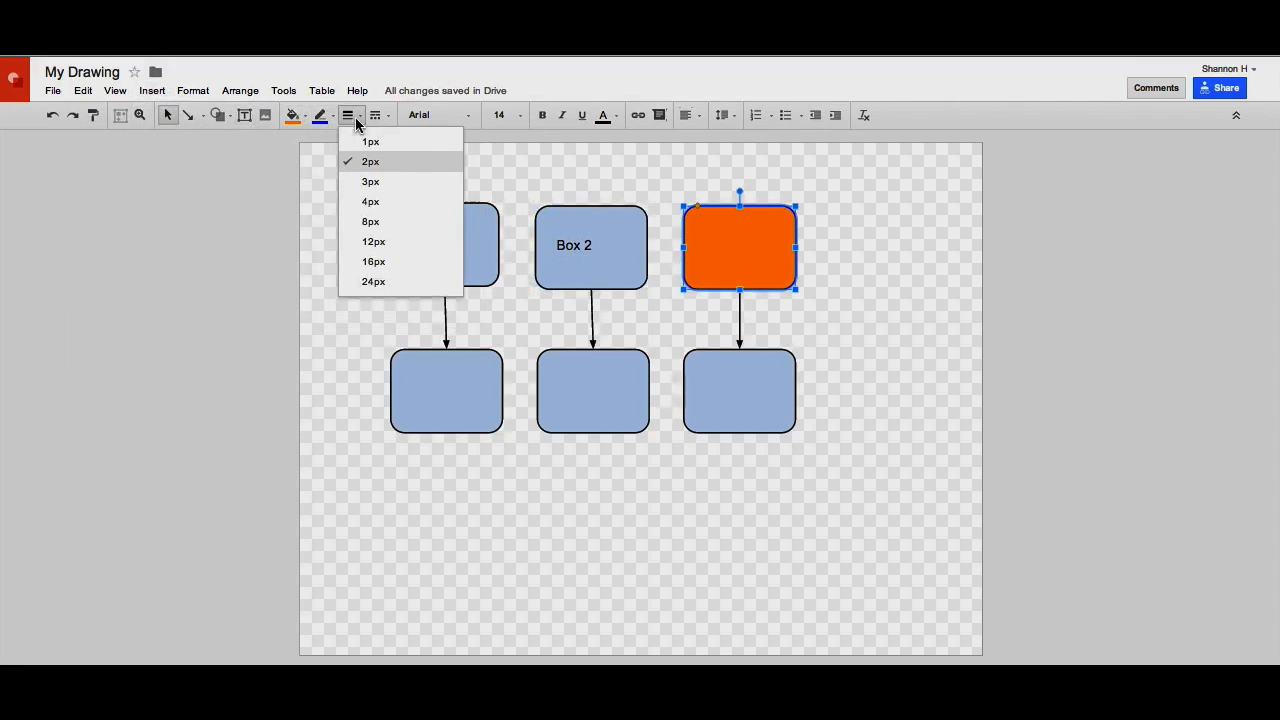
{"action": "left_click", "coordinate": [370, 203]}
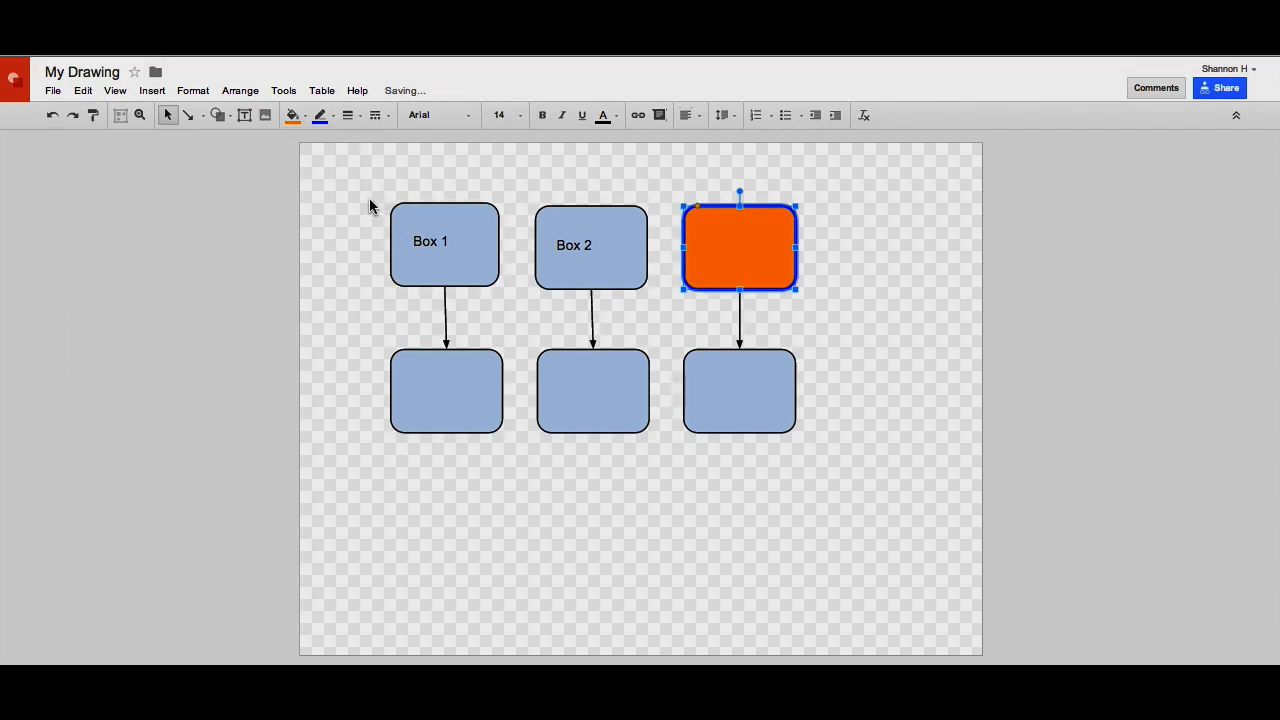
{"action": "left_click", "coordinate": [375, 115]}
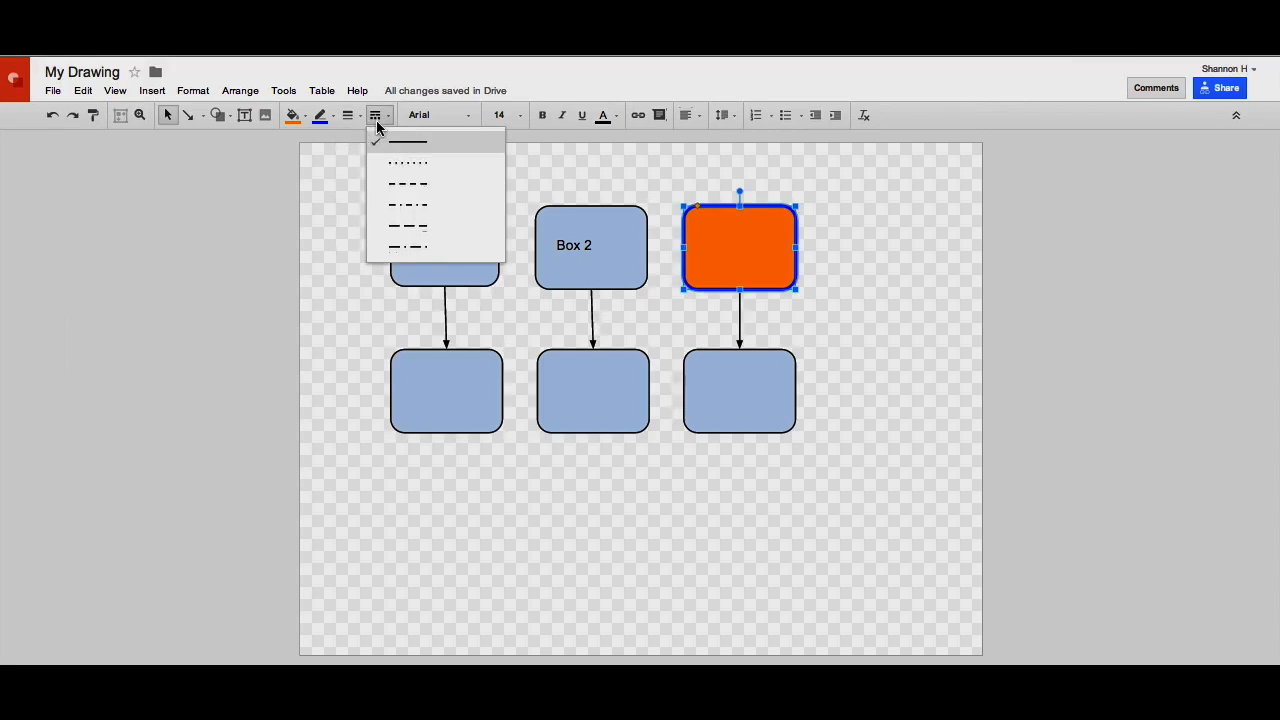
{"action": "left_click", "coordinate": [398, 168]}
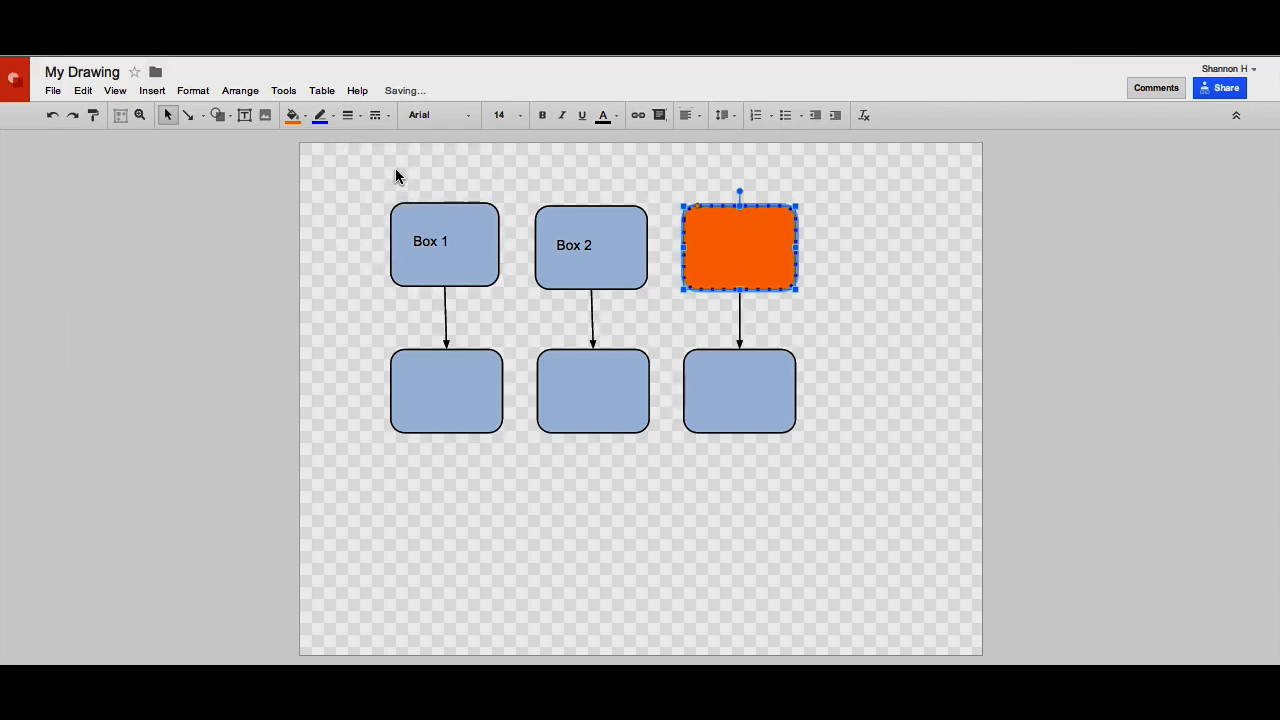
- Format the "Box 1" text as Comic Sans, size 24, in red
{"action": "triple_click", "coordinate": [418, 243]}
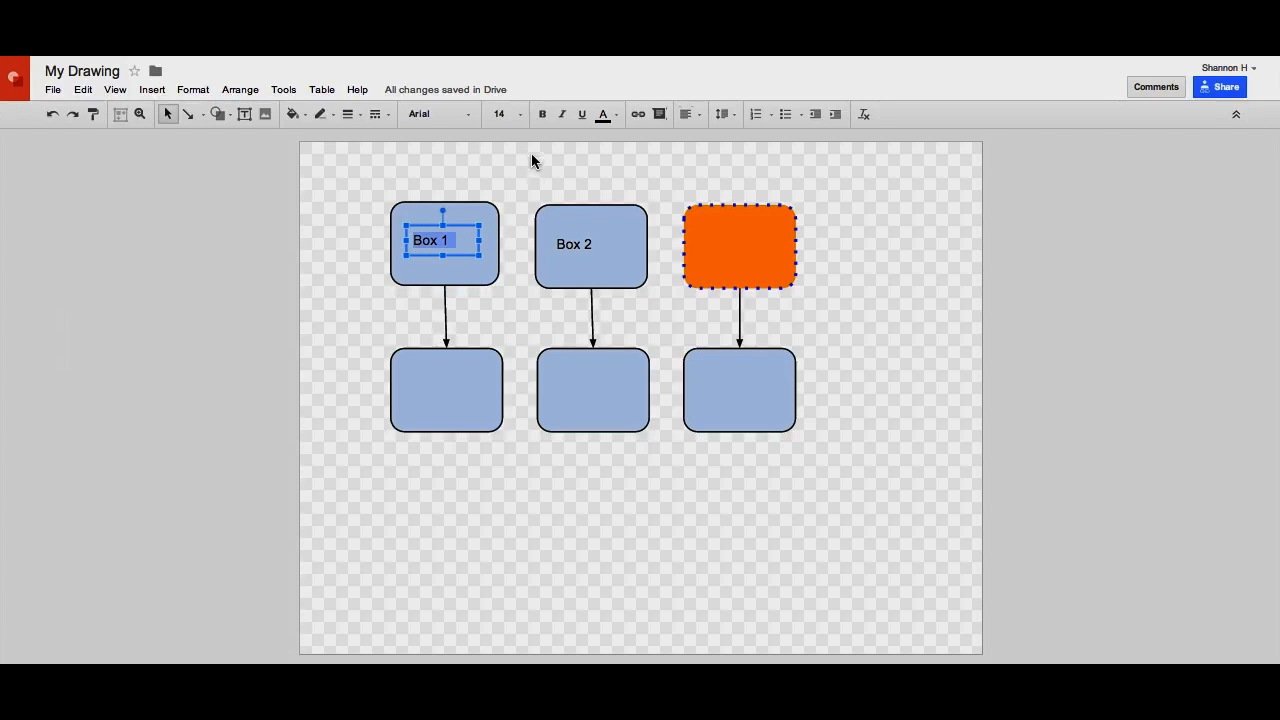
{"action": "left_click", "coordinate": [463, 117]}
{"action": "left_click", "coordinate": [465, 143]}
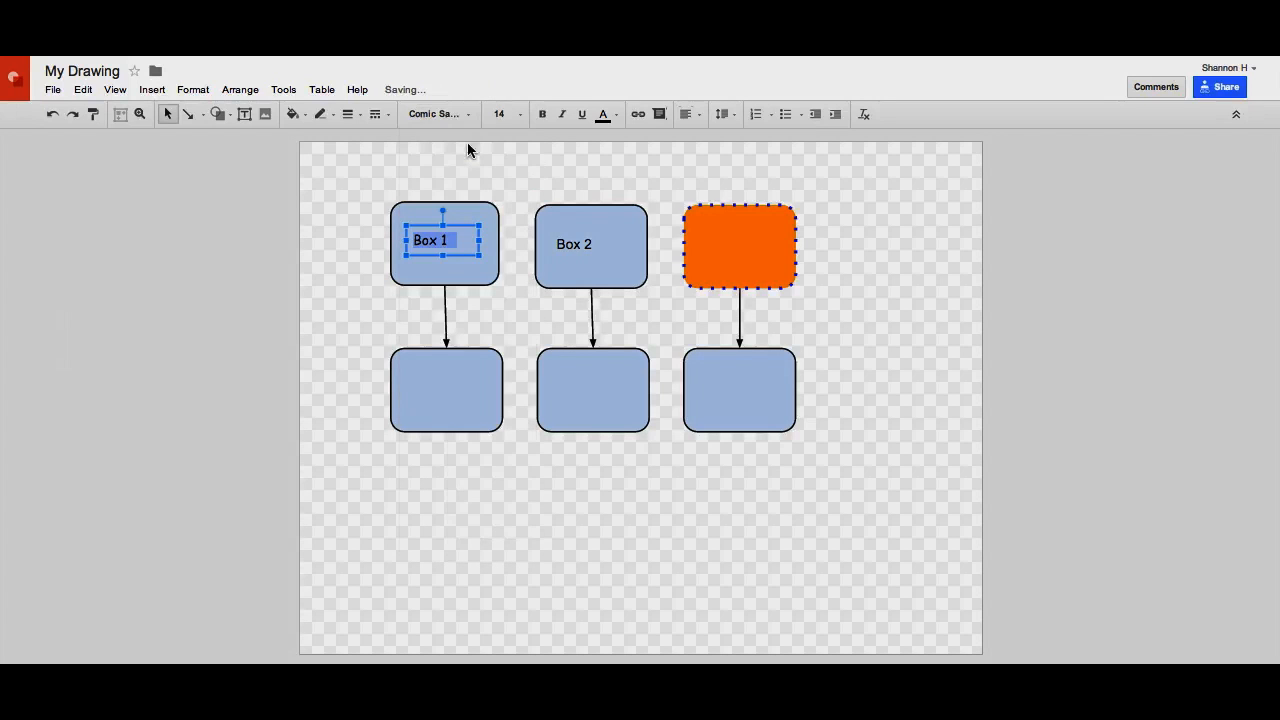
{"action": "left_click", "coordinate": [500, 115]}
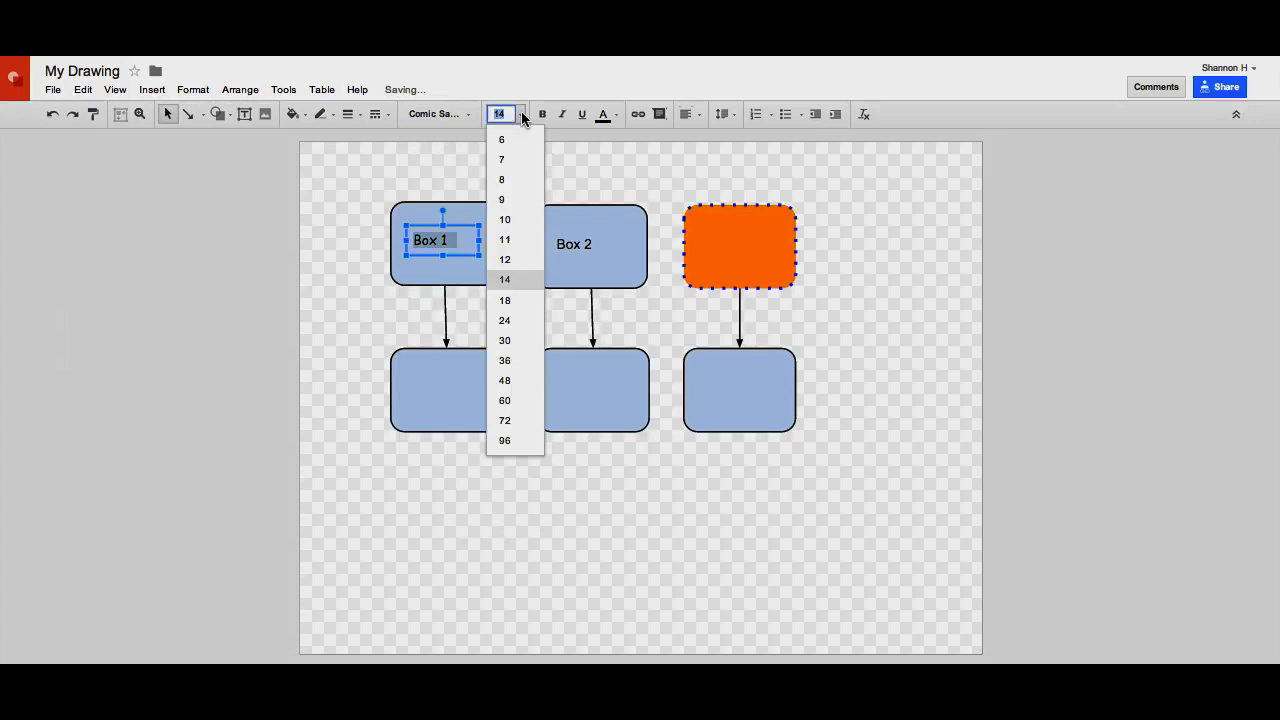
{"action": "left_click", "coordinate": [505, 321]}
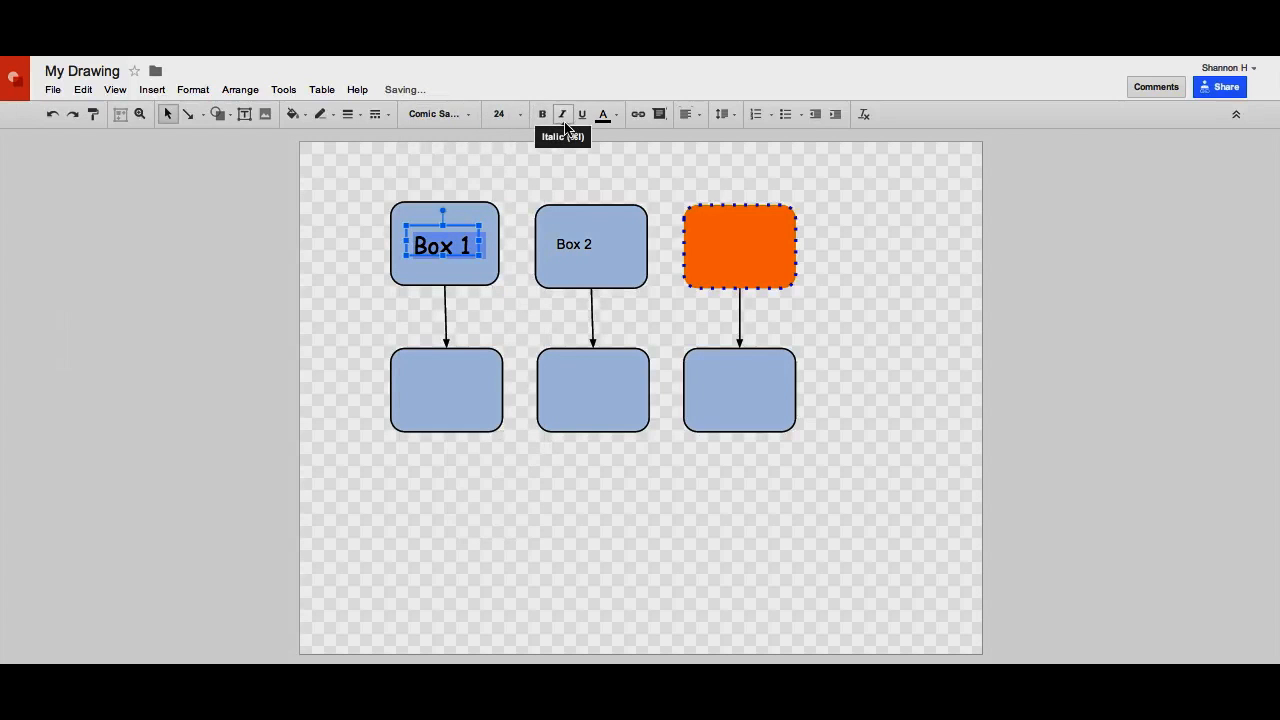
{"action": "left_click", "coordinate": [615, 117]}
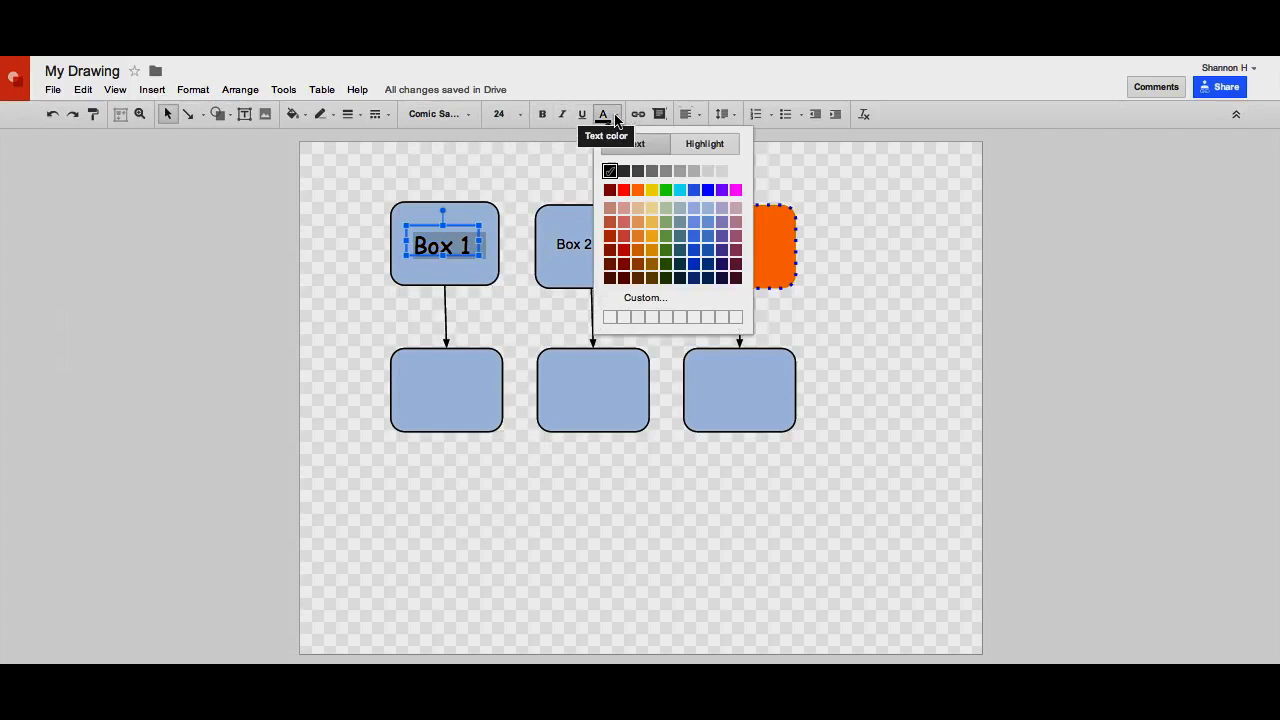
{"action": "left_click", "coordinate": [623, 190]}
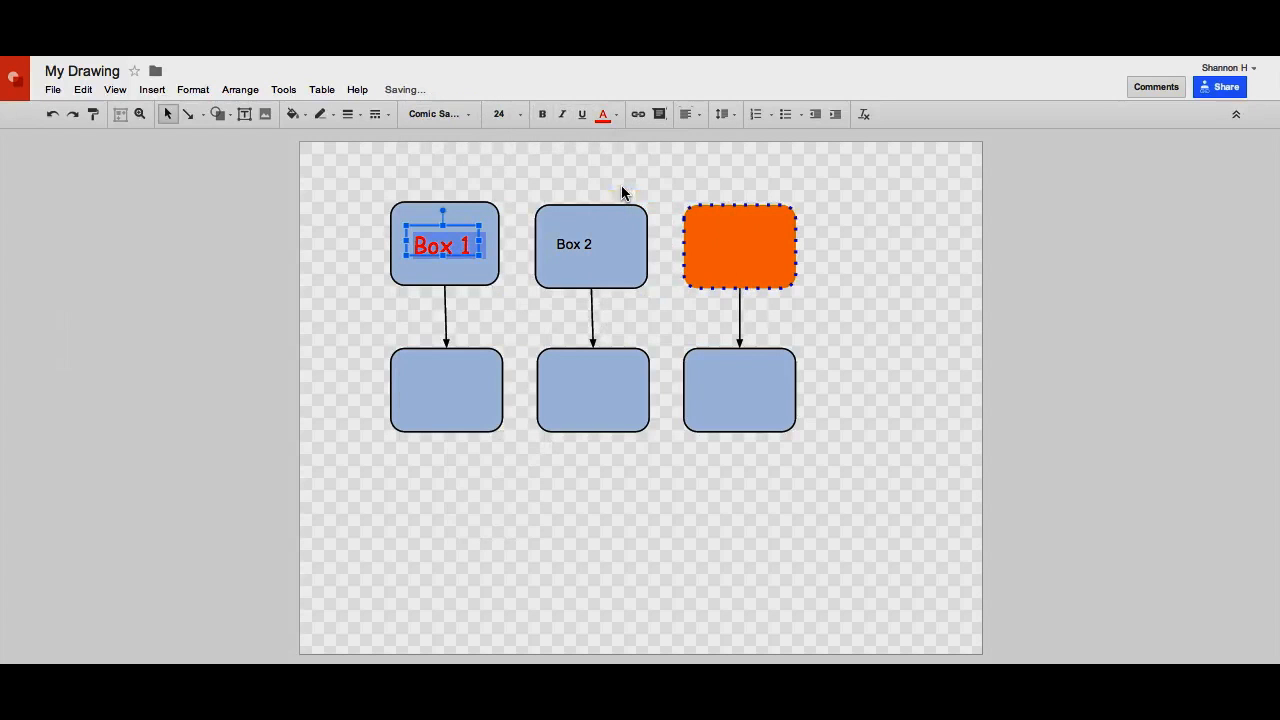
{"action": "left_click", "coordinate": [637, 114]}
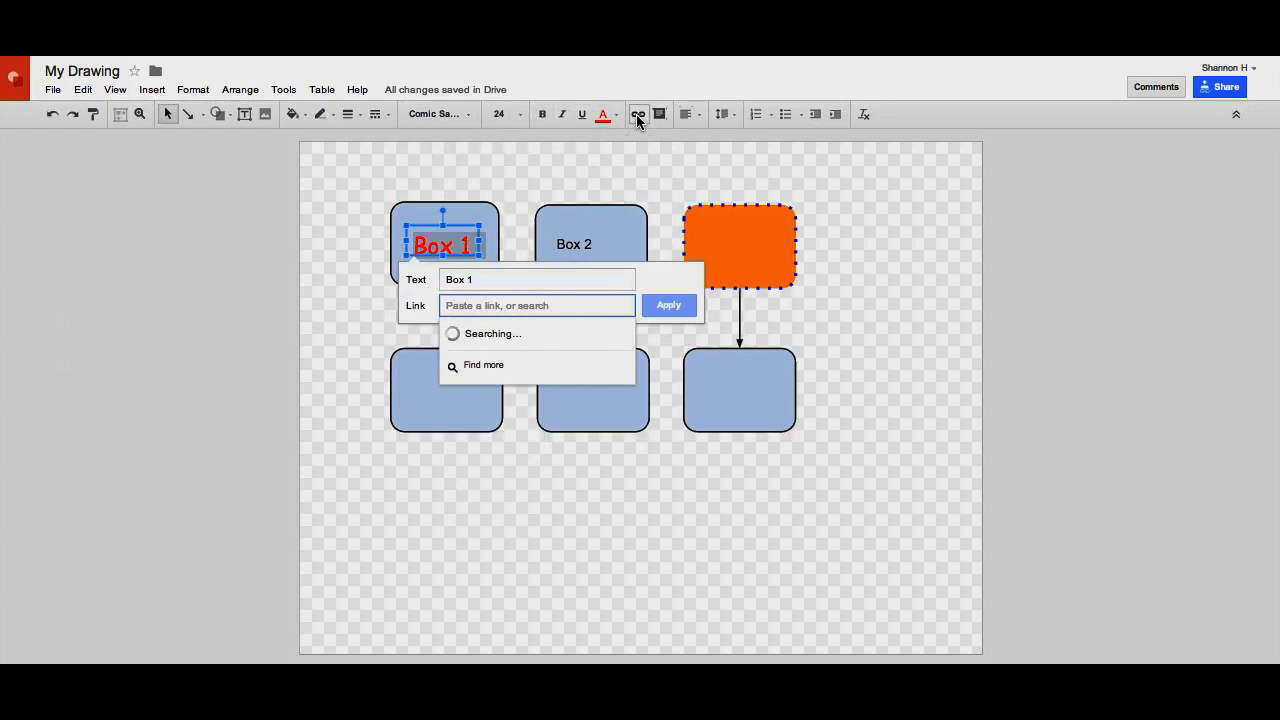
{"action": "type", "text": "www.google.com"}
{"action": "key", "text": "Return"}
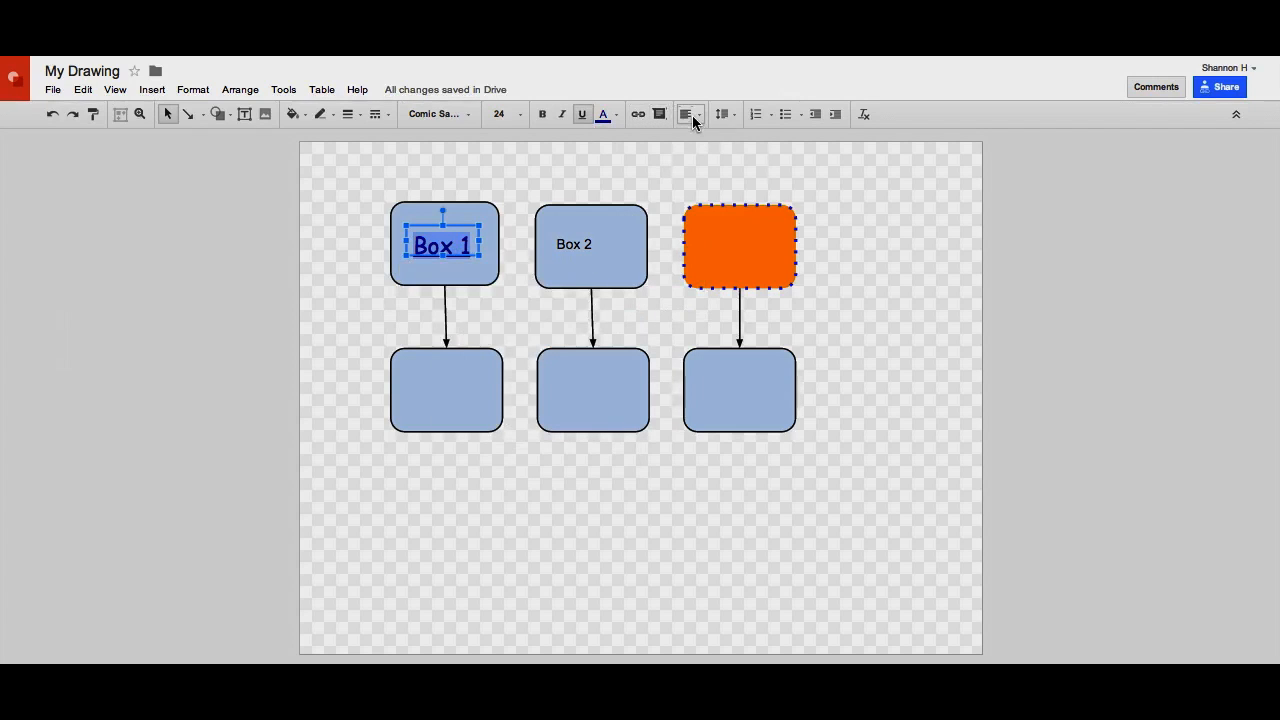
- Centre the "Box 1" text horizontally in its text box
{"action": "left_click", "coordinate": [692, 115]}
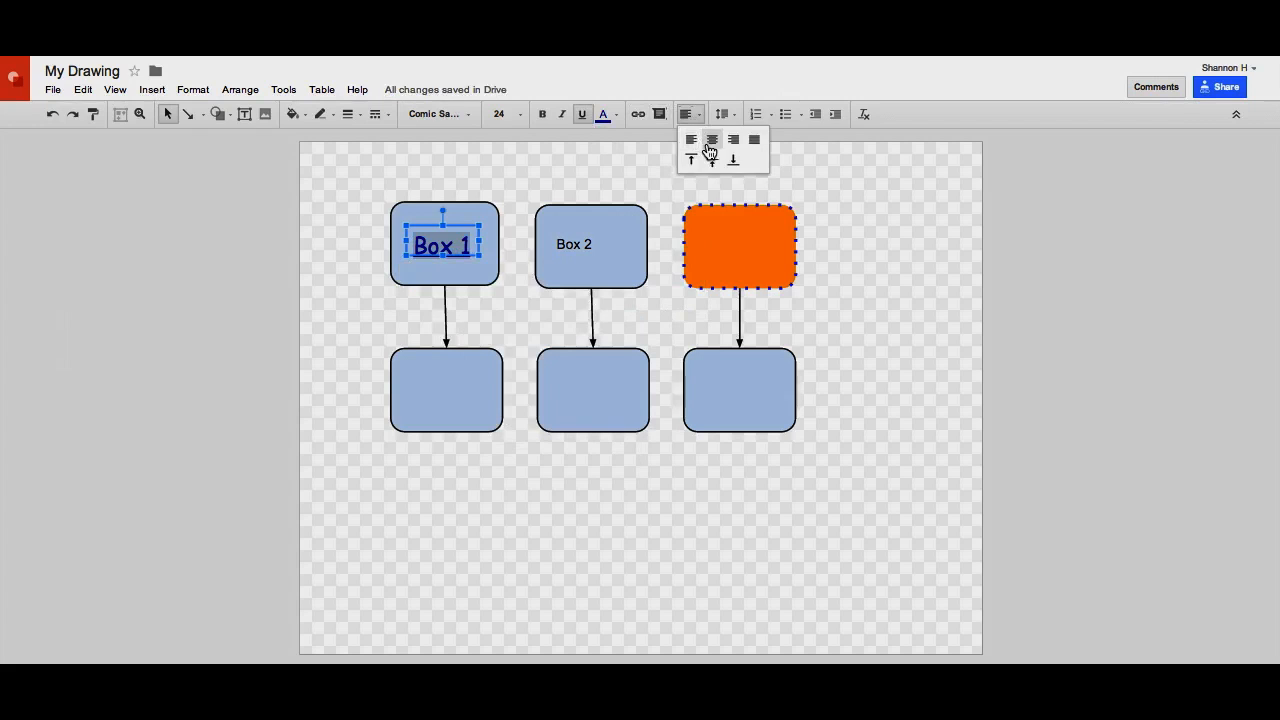
{"action": "left_click", "coordinate": [710, 148]}
{"action": "left_click", "coordinate": [724, 114]}
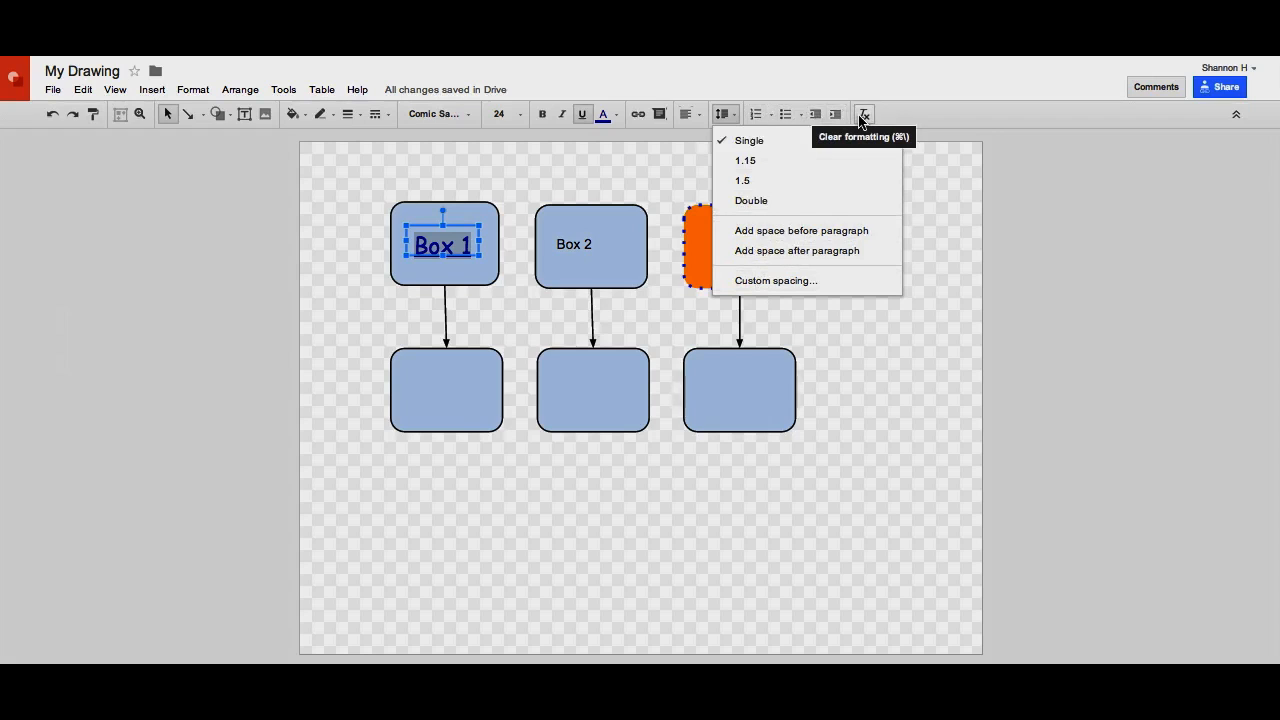
{"action": "left_click", "coordinate": [325, 279]}
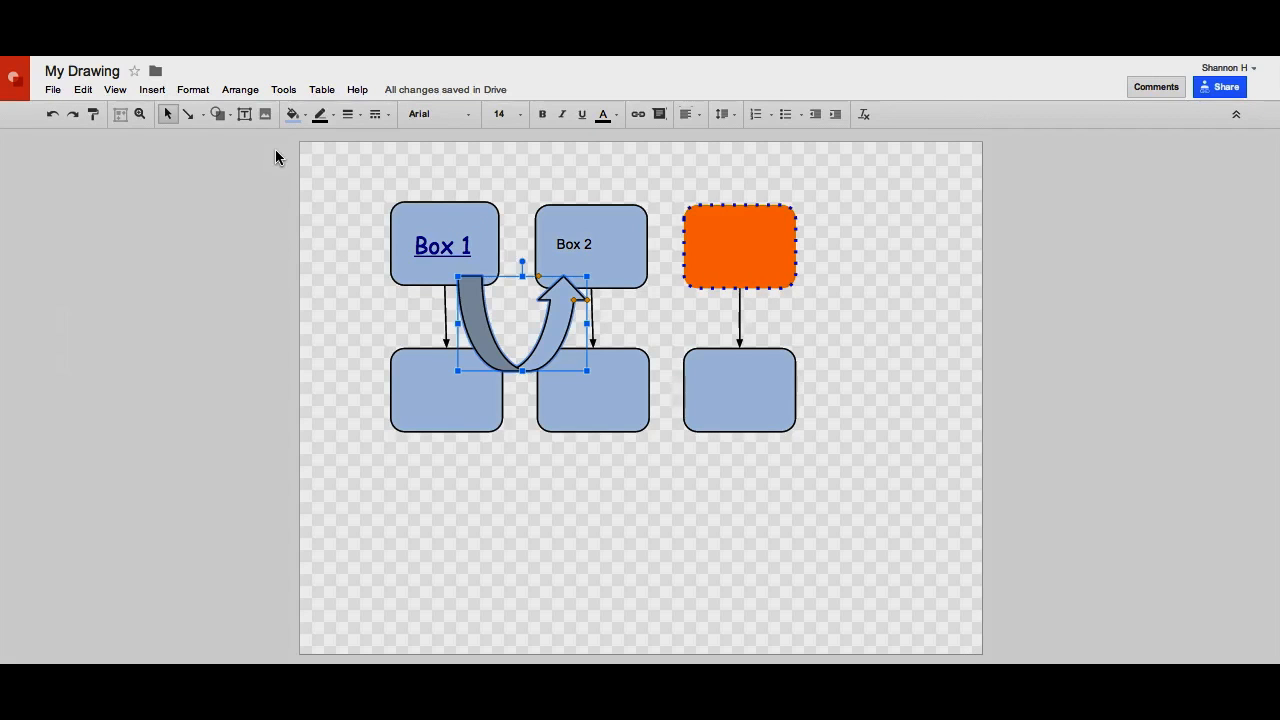
- Send the large curved arrow shape to the back, behind the boxes
{"action": "left_click", "coordinate": [246, 93]}
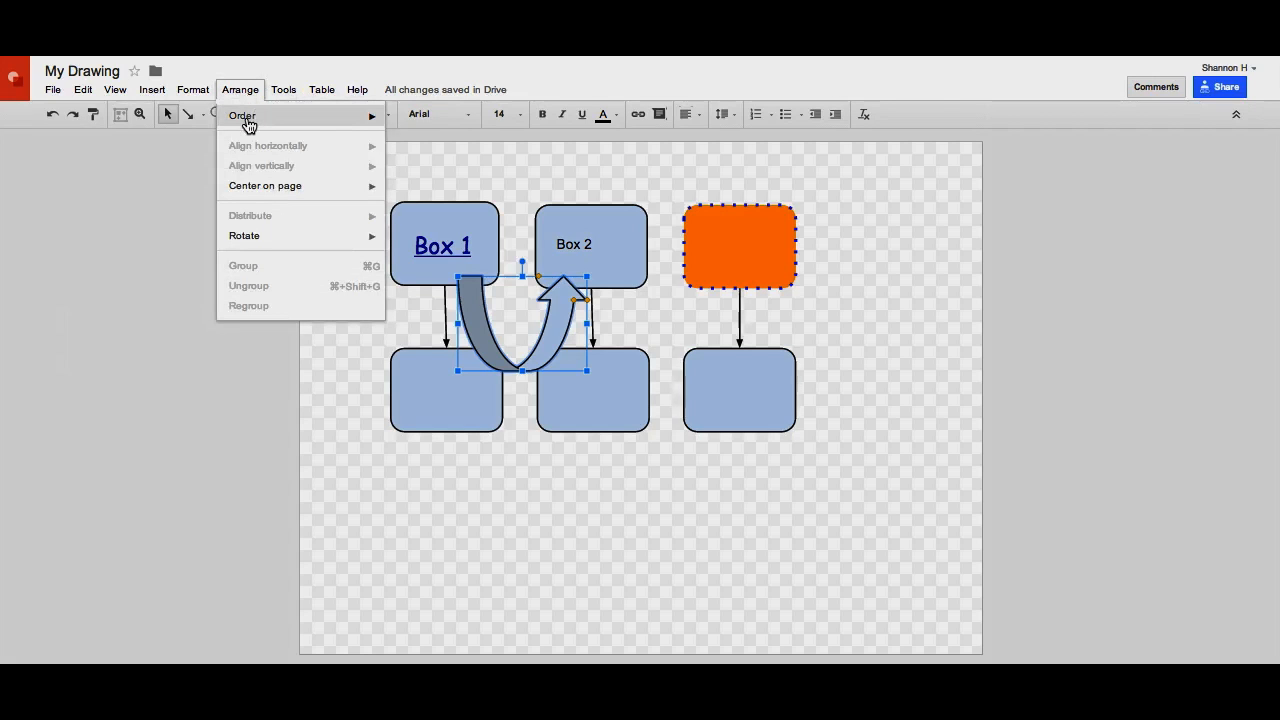
{"action": "mouse_move", "coordinate": [246, 125]}
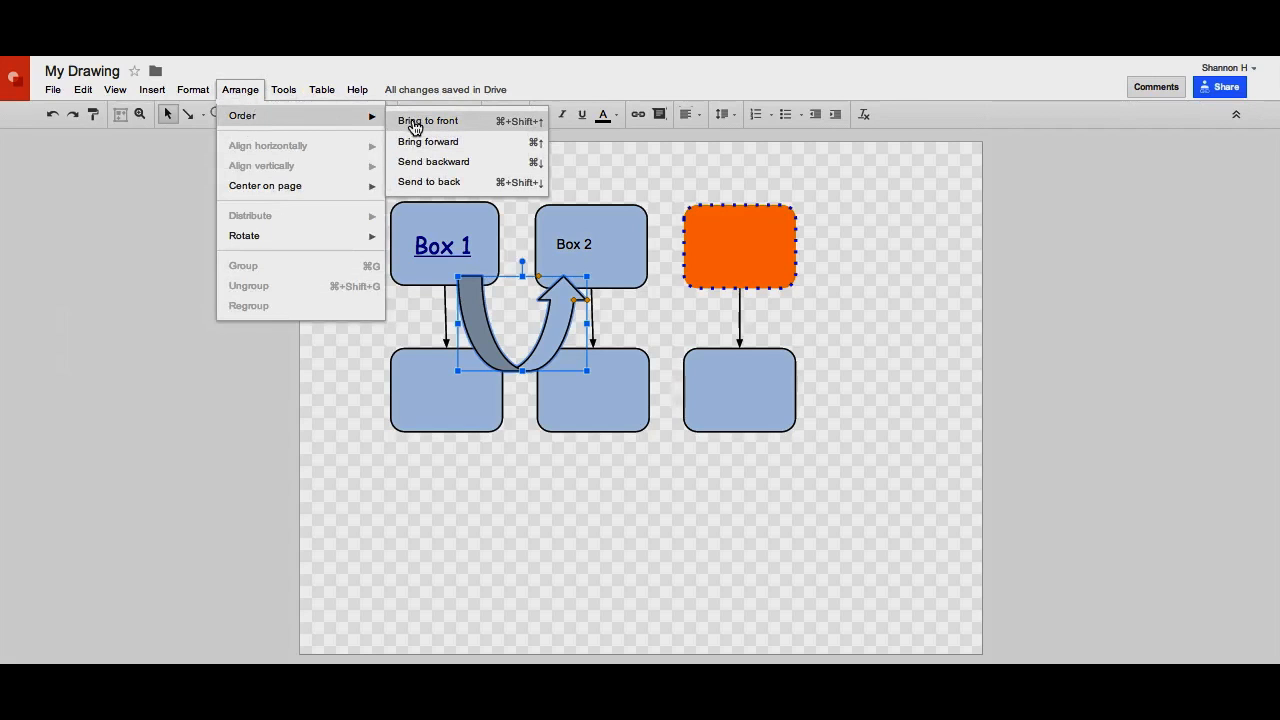
{"action": "left_click", "coordinate": [415, 182]}
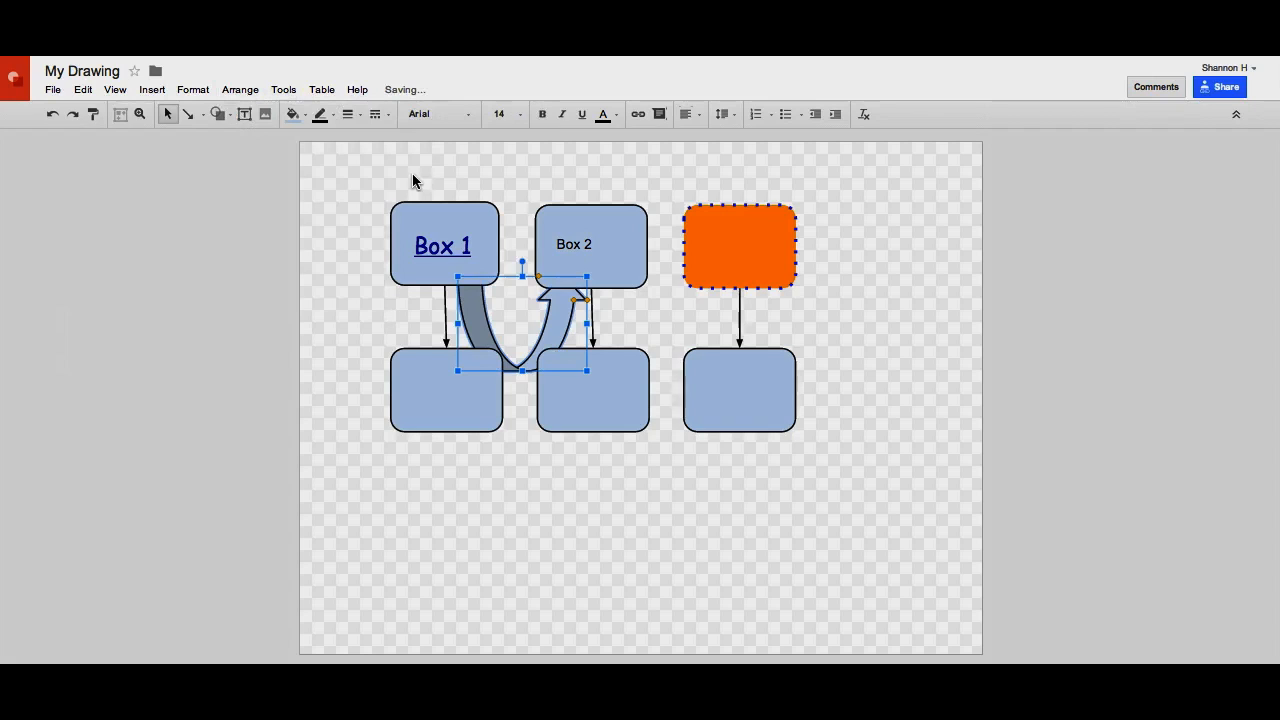
{"action": "left_click", "coordinate": [253, 90]}
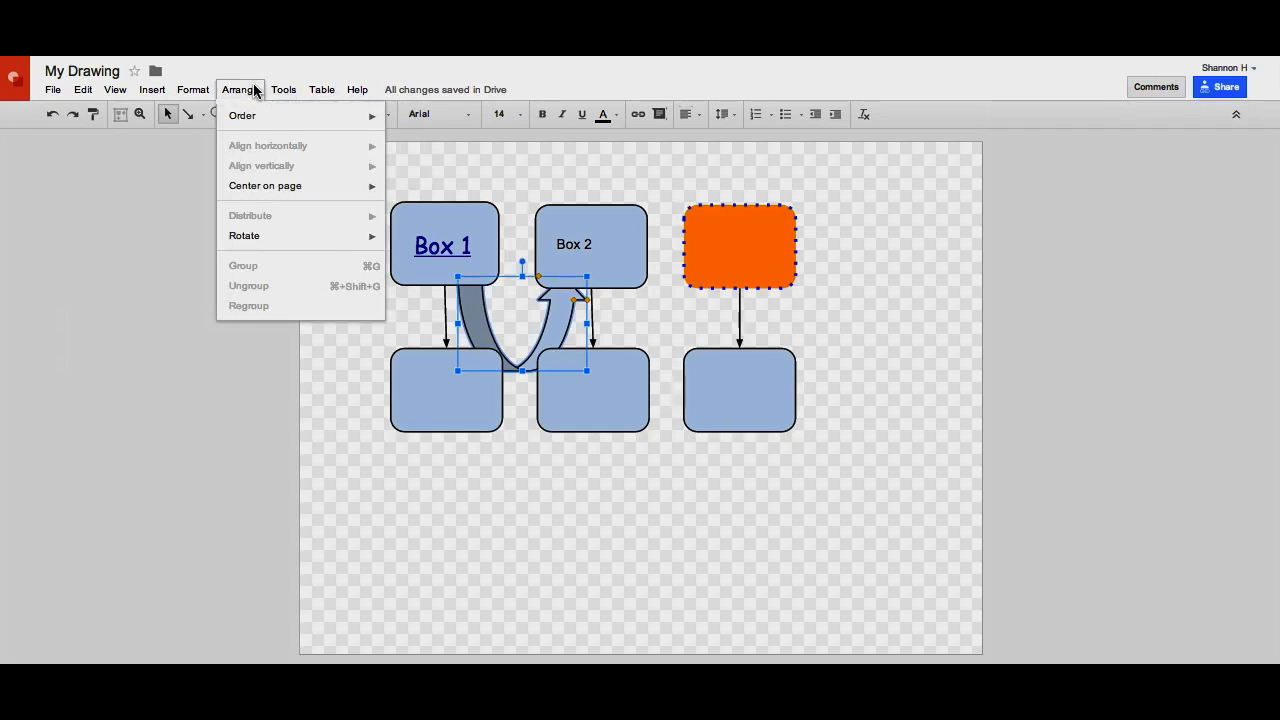
{"action": "mouse_move", "coordinate": [260, 121]}
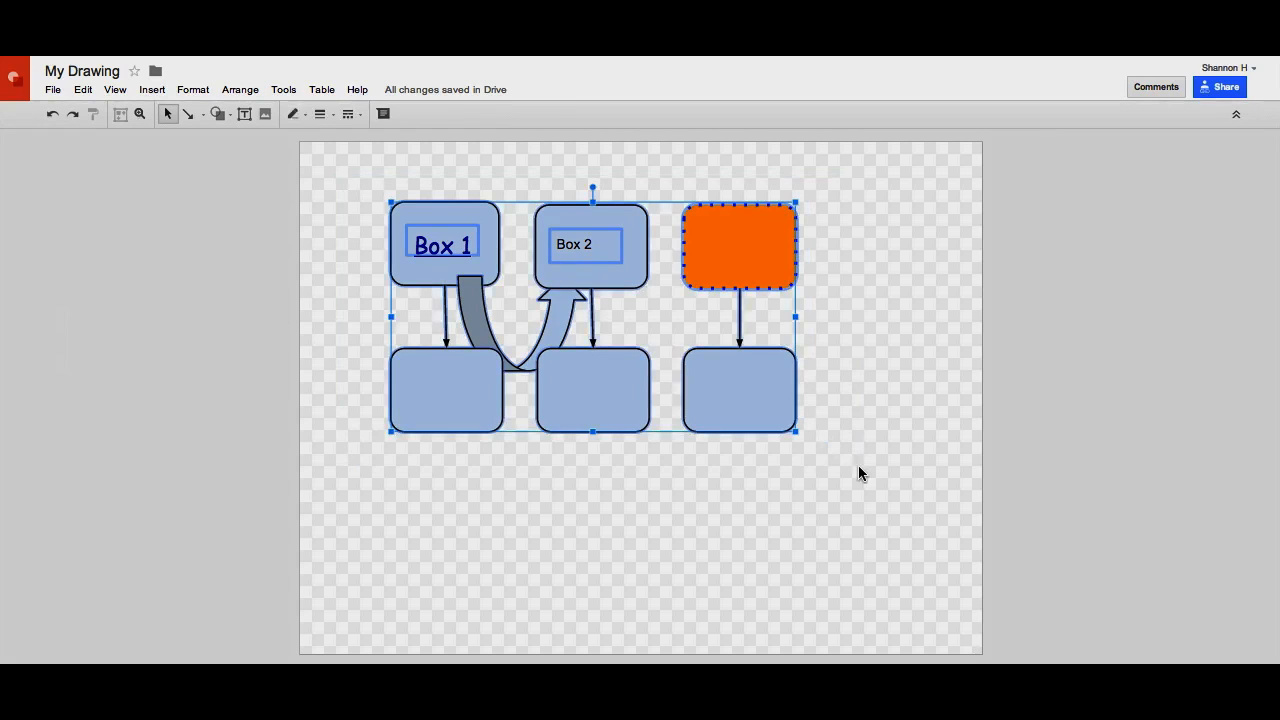
- Delete every object in the drawing and insert the Yorktown High School Book Reviews web page image
{"action": "key", "text": "Delete"}
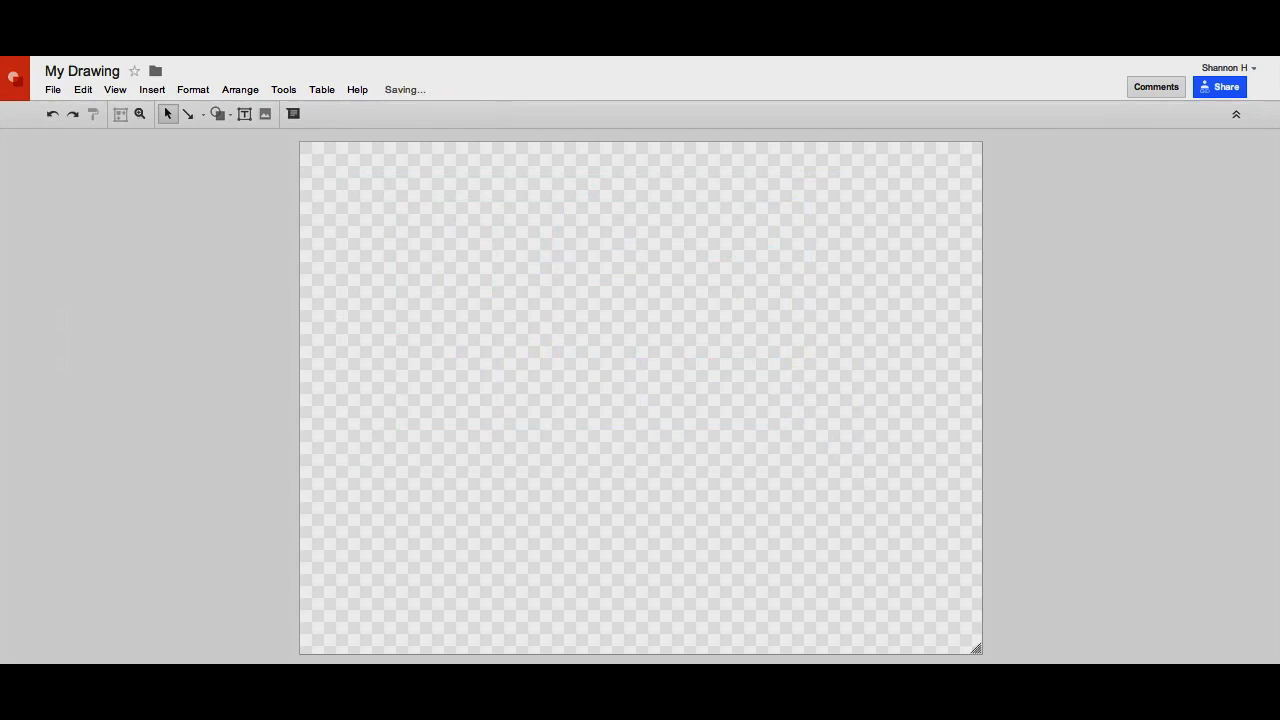
{"action": "left_click", "coordinate": [152, 89]}
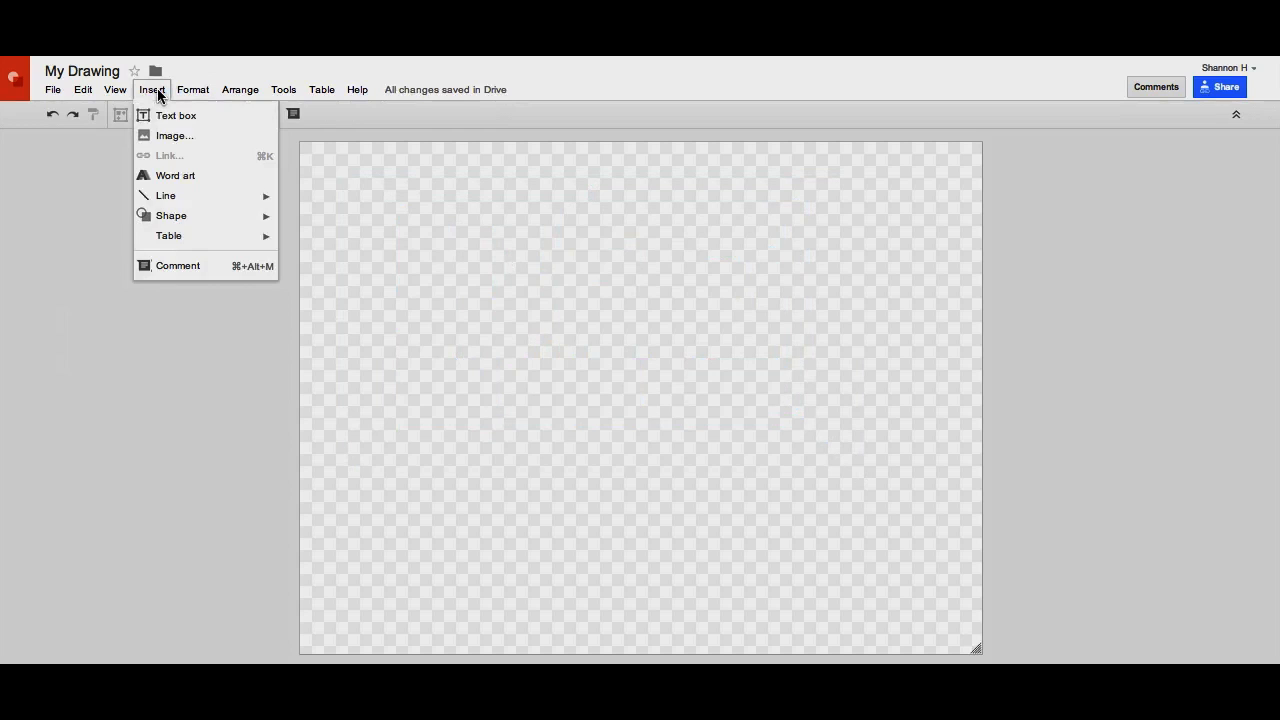
{"action": "left_click", "coordinate": [170, 138]}
{"action": "left_click", "coordinate": [708, 377]}
{"action": "left_click", "coordinate": [986, 609]}
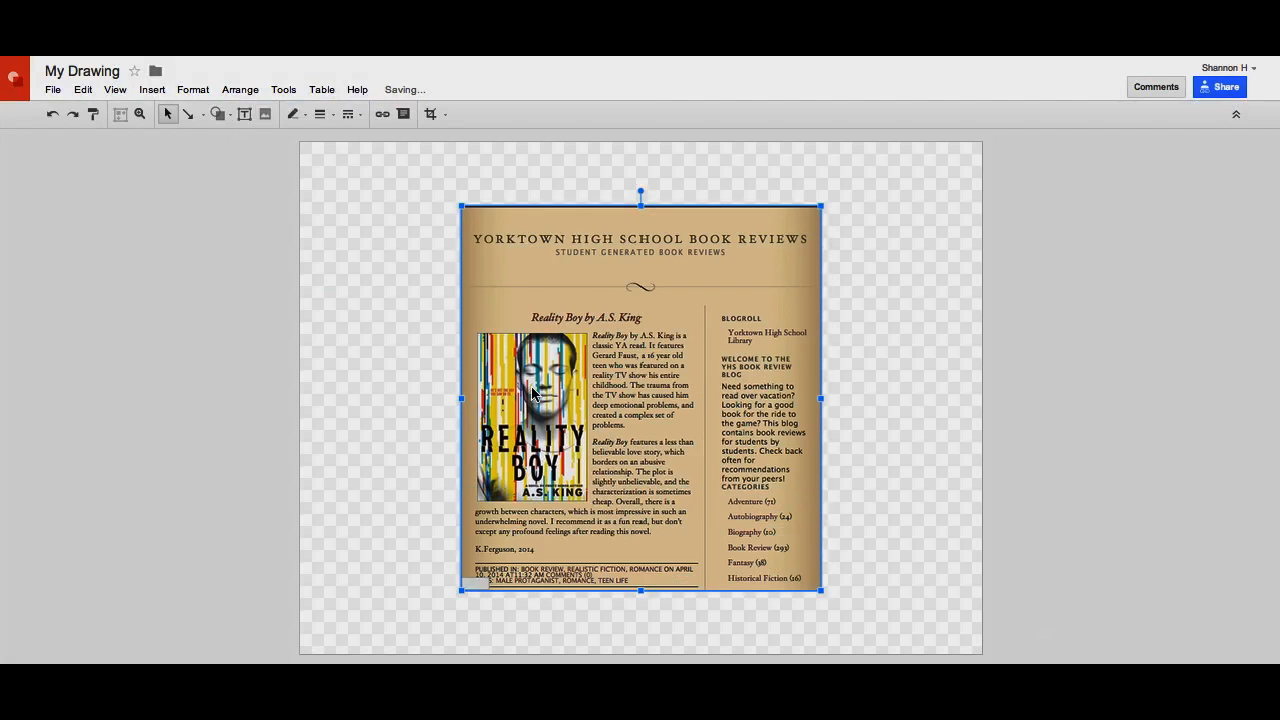
- Draw an arrow to the page header's upper-left corner and label it "This is the title of the website" in a text box
{"action": "left_click", "coordinate": [189, 115]}
{"action": "left_click_drag", "start_coordinate": [412, 180], "coordinate": [466, 216]}
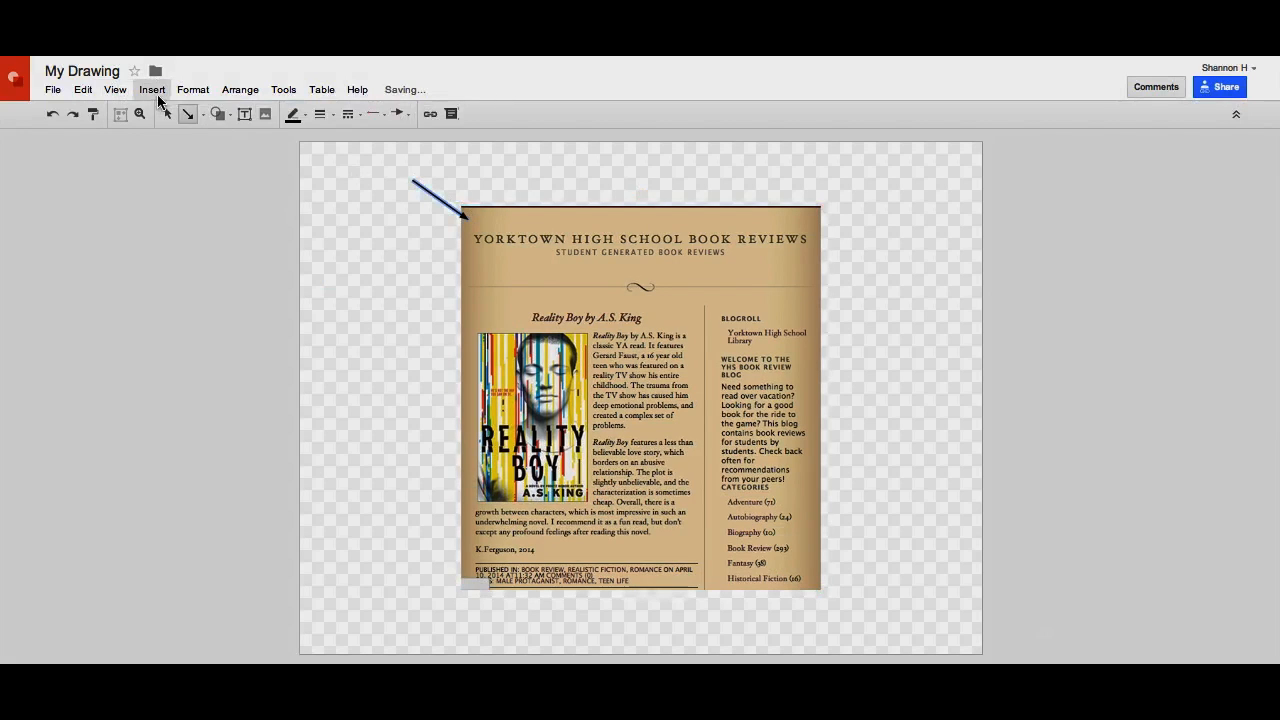
{"action": "left_click", "coordinate": [153, 90]}
{"action": "left_click", "coordinate": [165, 117]}
{"action": "left_click_drag", "start_coordinate": [336, 155], "coordinate": [493, 179]}
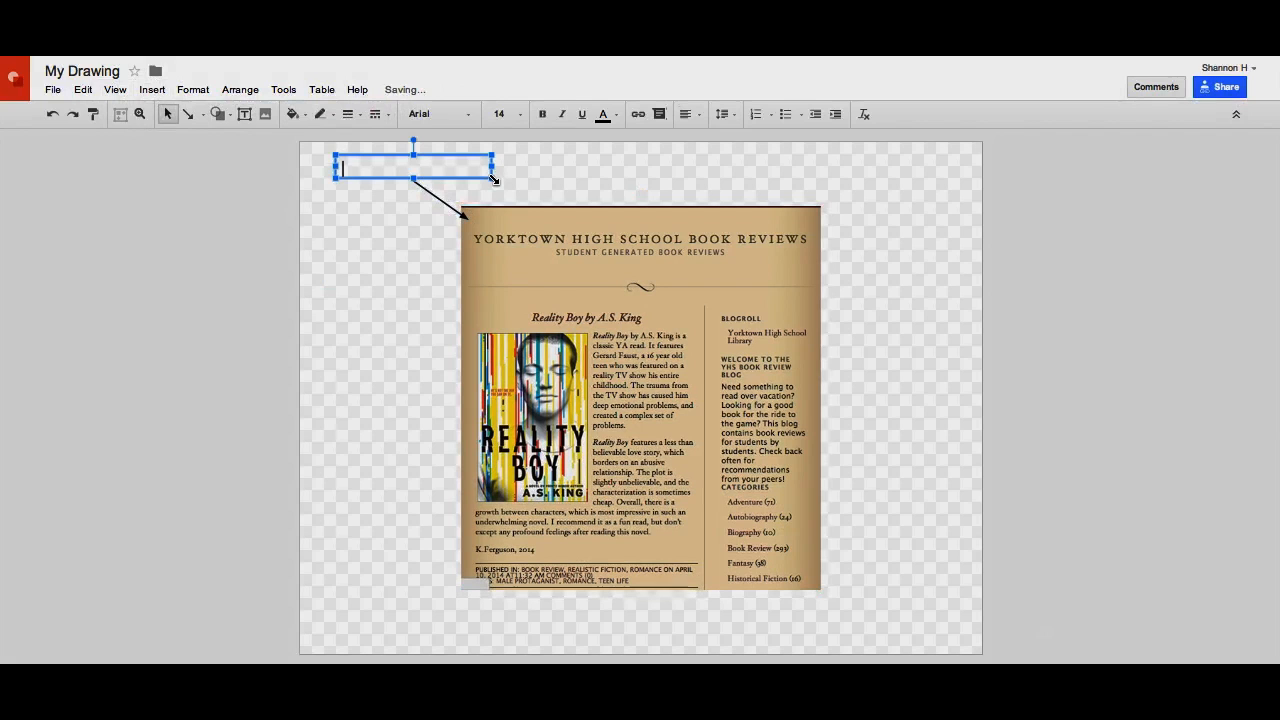
{"action": "type", "text": "This is the title of the website"}
{"action": "left_click", "coordinate": [314, 129]}
- Draw an arrow from the right margin to the review's heading and label it "This is the title of the article" in a text box
{"action": "left_click", "coordinate": [187, 113]}
{"action": "mouse_move", "coordinate": [868, 287]}
{"action": "left_mouse_down"}
{"action": "mouse_move", "coordinate": [652, 314]}
{"action": "mouse_move", "coordinate": [983, 364]}
{"action": "left_mouse_up"}
{"action": "left_click", "coordinate": [152, 90]}
{"action": "left_click", "coordinate": [165, 117]}
{"action": "type", "text": "This is the title of the article"}
- Draw an arrow to the reviewer's name below the review and label it "This is the author of the article" in a text box
{"action": "left_click", "coordinate": [187, 114]}
{"action": "left_click_drag", "start_coordinate": [387, 463], "coordinate": [467, 543]}
{"action": "left_click", "coordinate": [152, 90]}
{"action": "left_click", "coordinate": [162, 116]}
{"action": "left_click_drag", "start_coordinate": [306, 412], "coordinate": [437, 457]}
{"action": "type", "text": "This is the author of the article"}
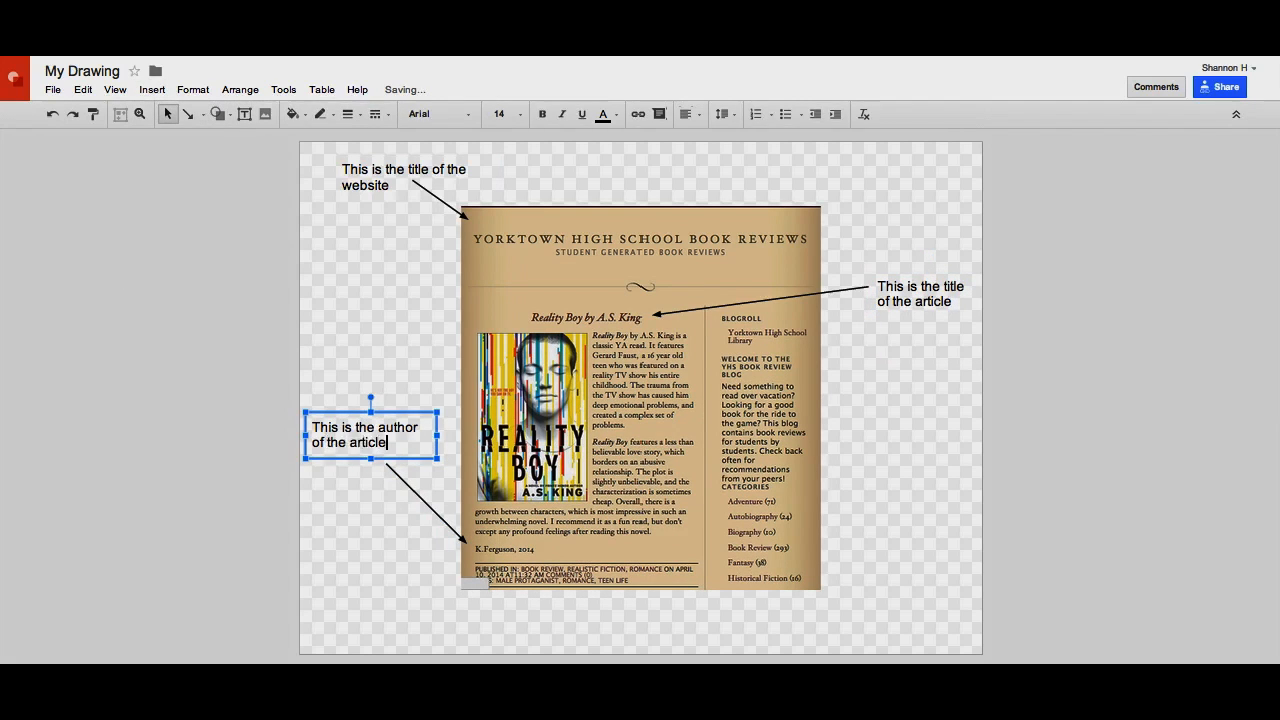
{"action": "left_click", "coordinate": [363, 220]}
- Crop the web page image from its right edge to remove the blogroll and categories sidebar
{"action": "left_click", "coordinate": [507, 310]}
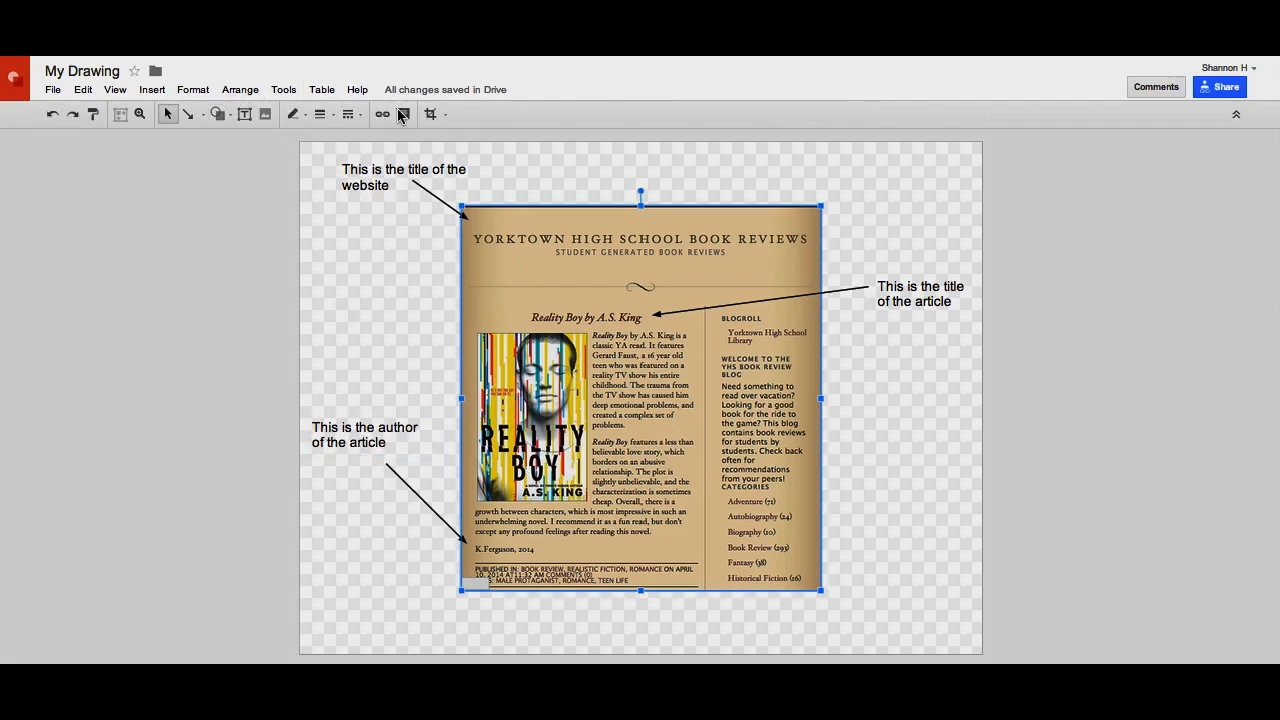
{"action": "left_click", "coordinate": [430, 115]}
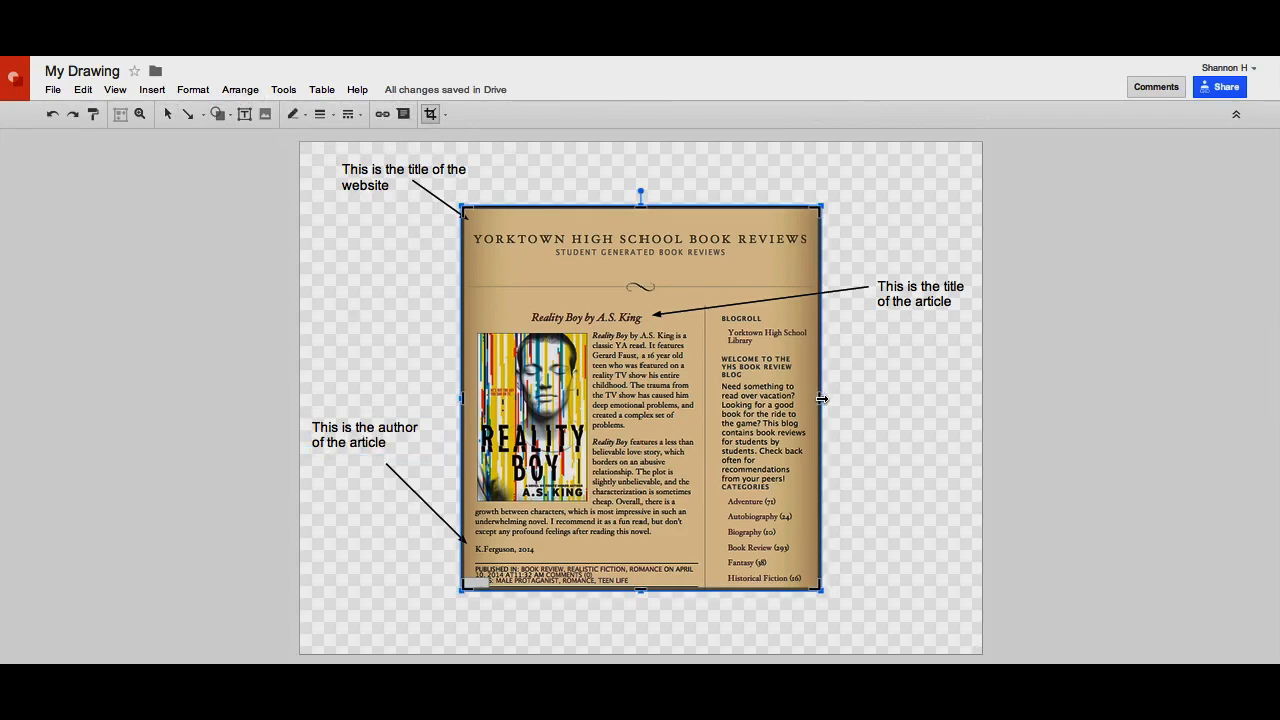
{"action": "left_click_drag", "start_coordinate": [818, 399], "coordinate": [706, 394]}
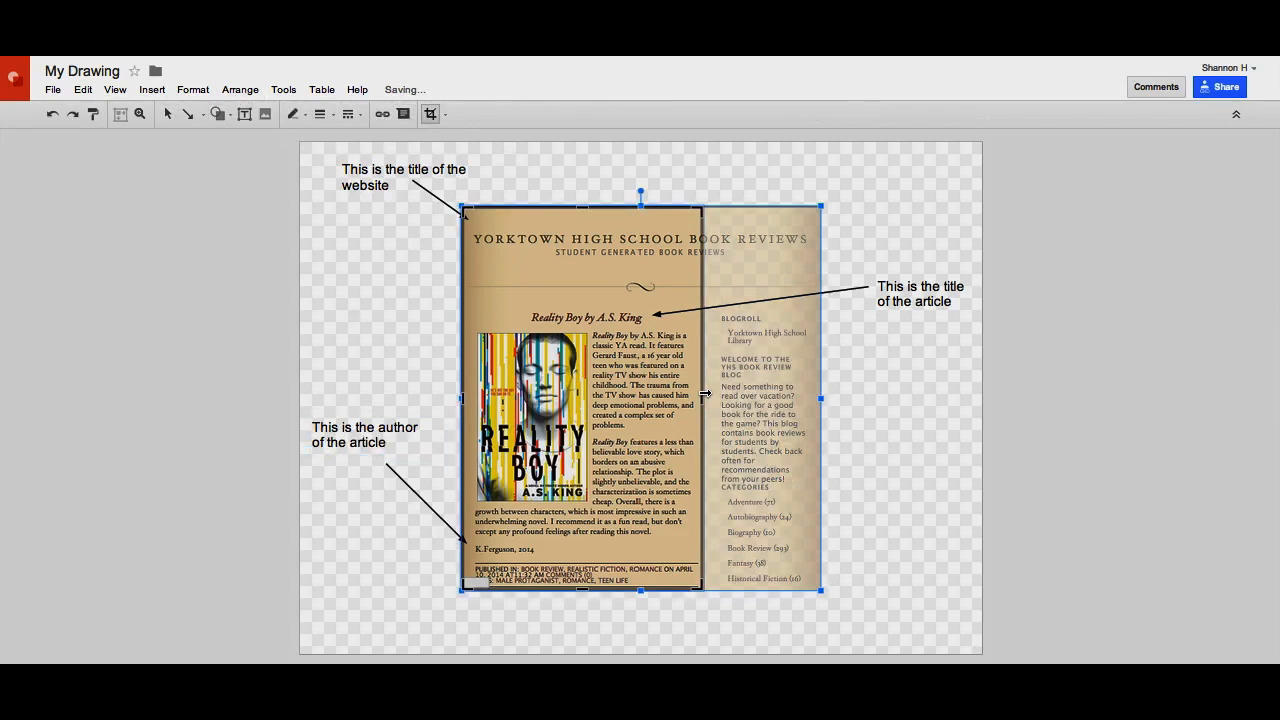
{"action": "left_click", "coordinate": [926, 450]}
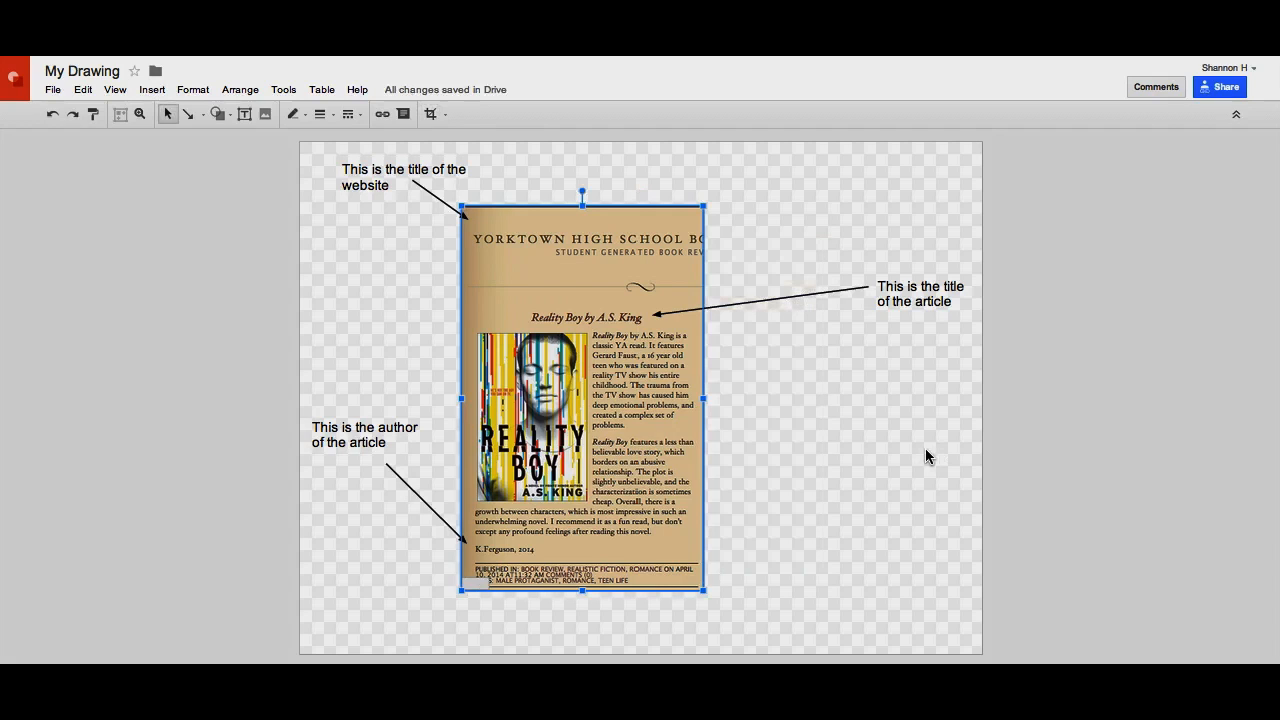
{"action": "left_click", "coordinate": [52, 90]}
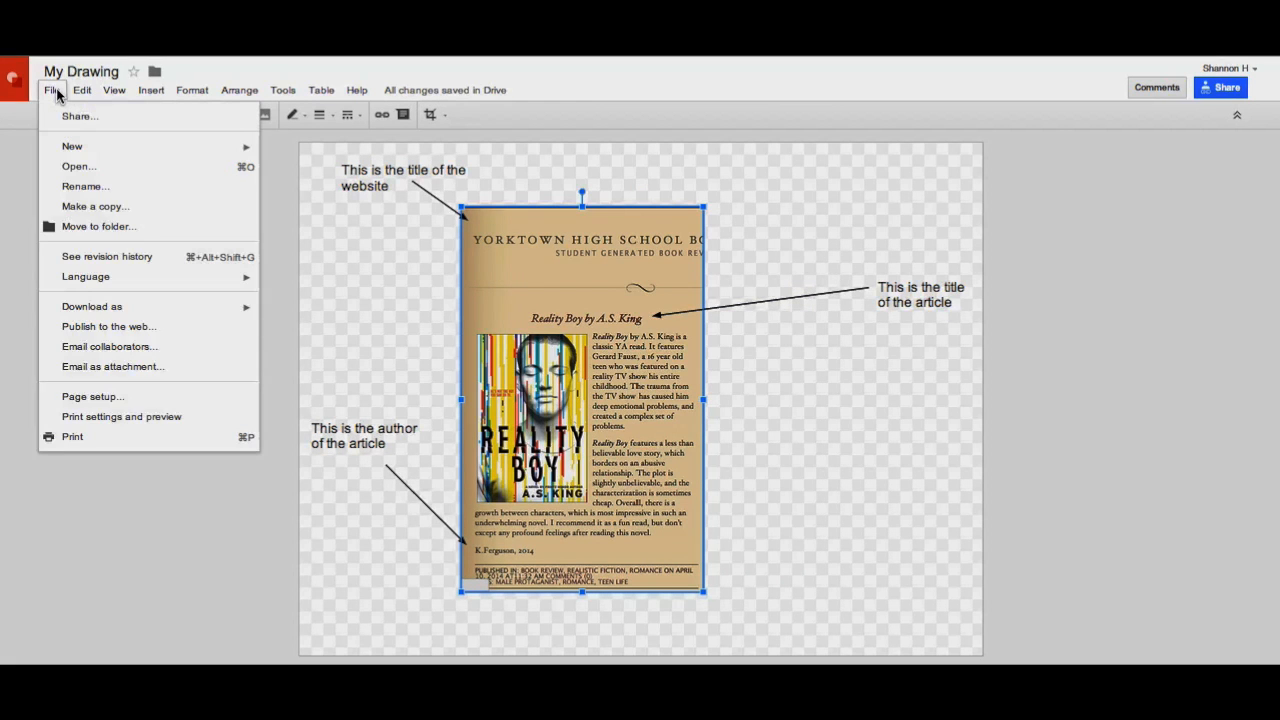
{"action": "mouse_move", "coordinate": [100, 308]}
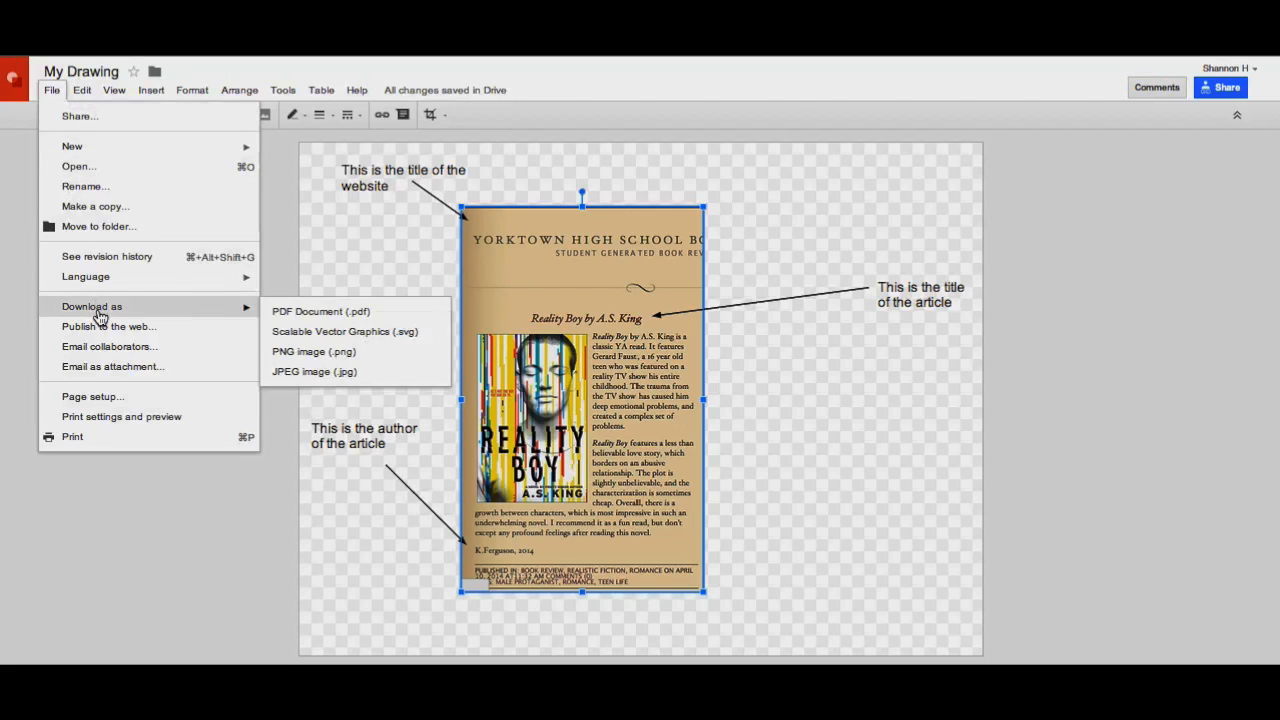
{"action": "left_click", "coordinate": [982, 322]}
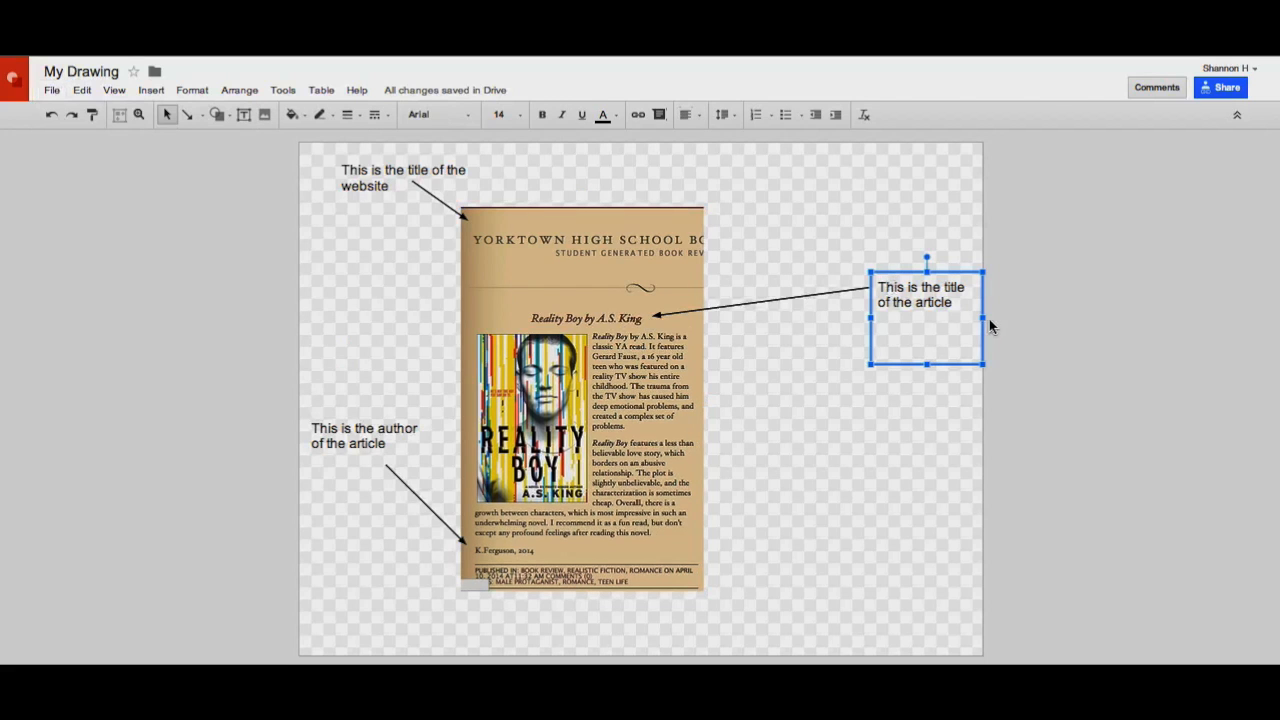
{"action": "left_click_drag", "start_coordinate": [958, 305], "coordinate": [879, 287]}
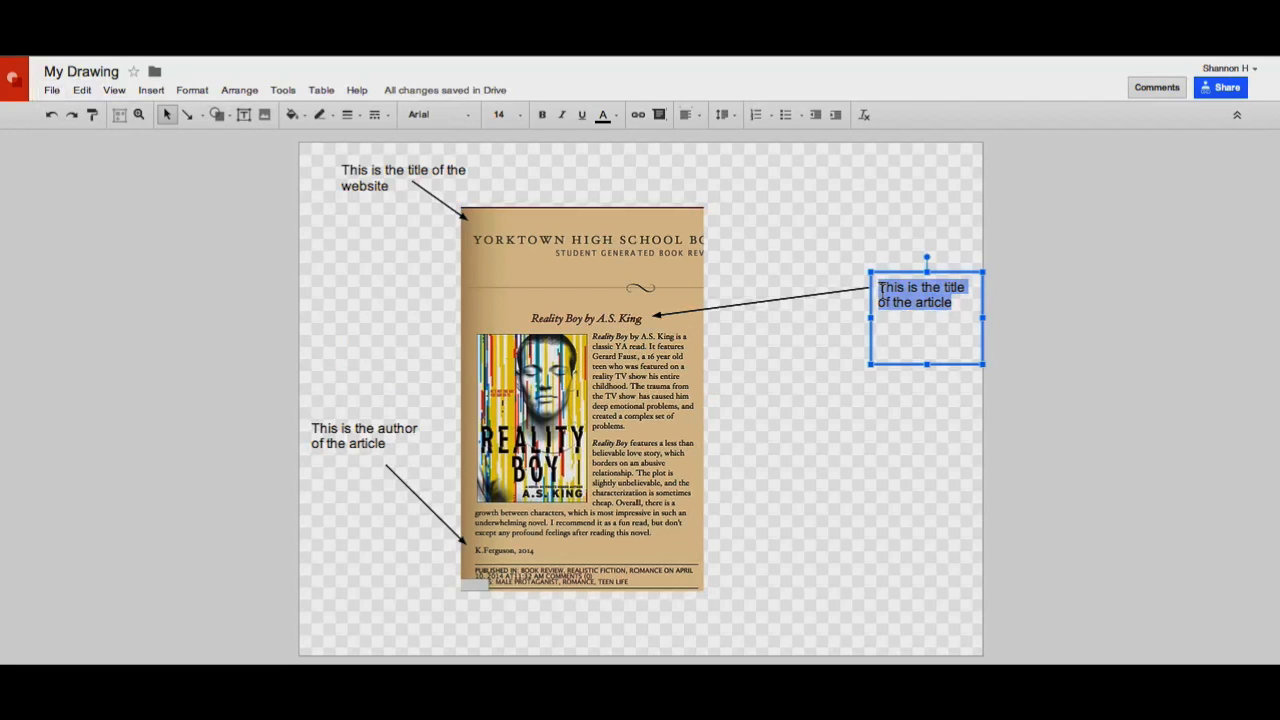
{"action": "left_click", "coordinate": [580, 286]}
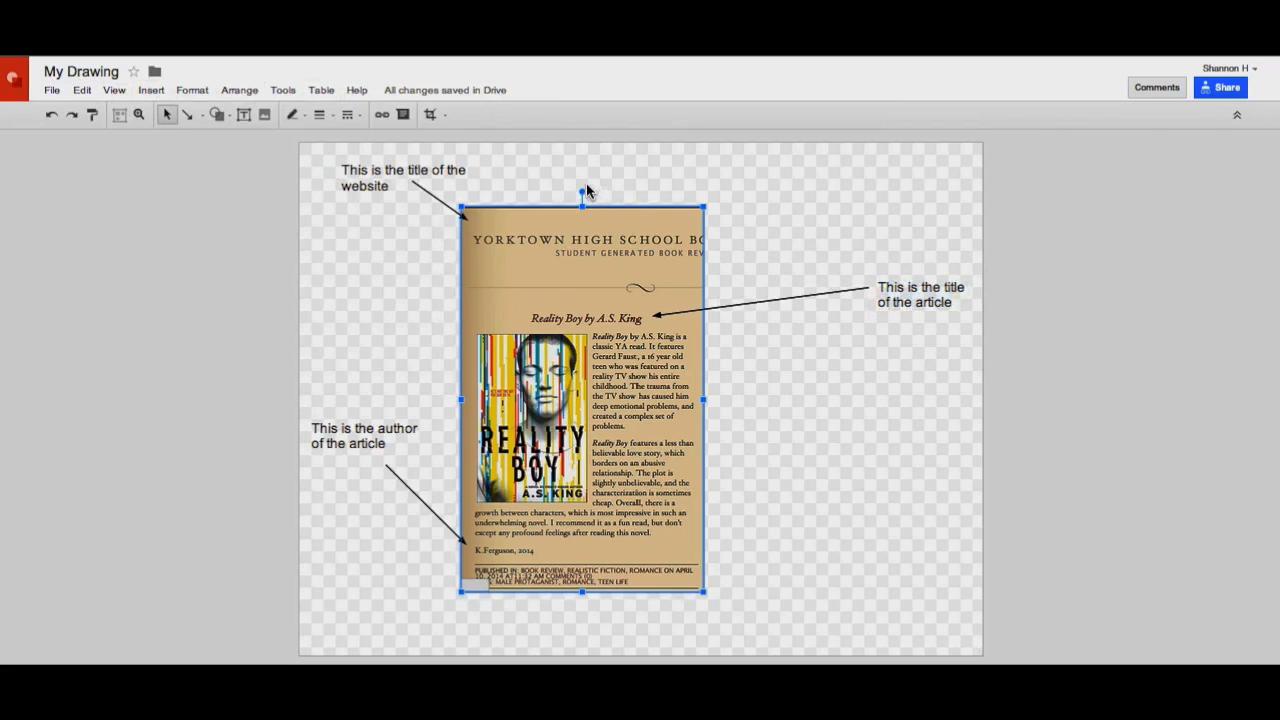
- Tilt the cropped web page image a few degrees clockwise freehand, and rotate it 90° counter-clockwise
{"action": "left_click_drag", "start_coordinate": [584, 191], "coordinate": [636, 204]}
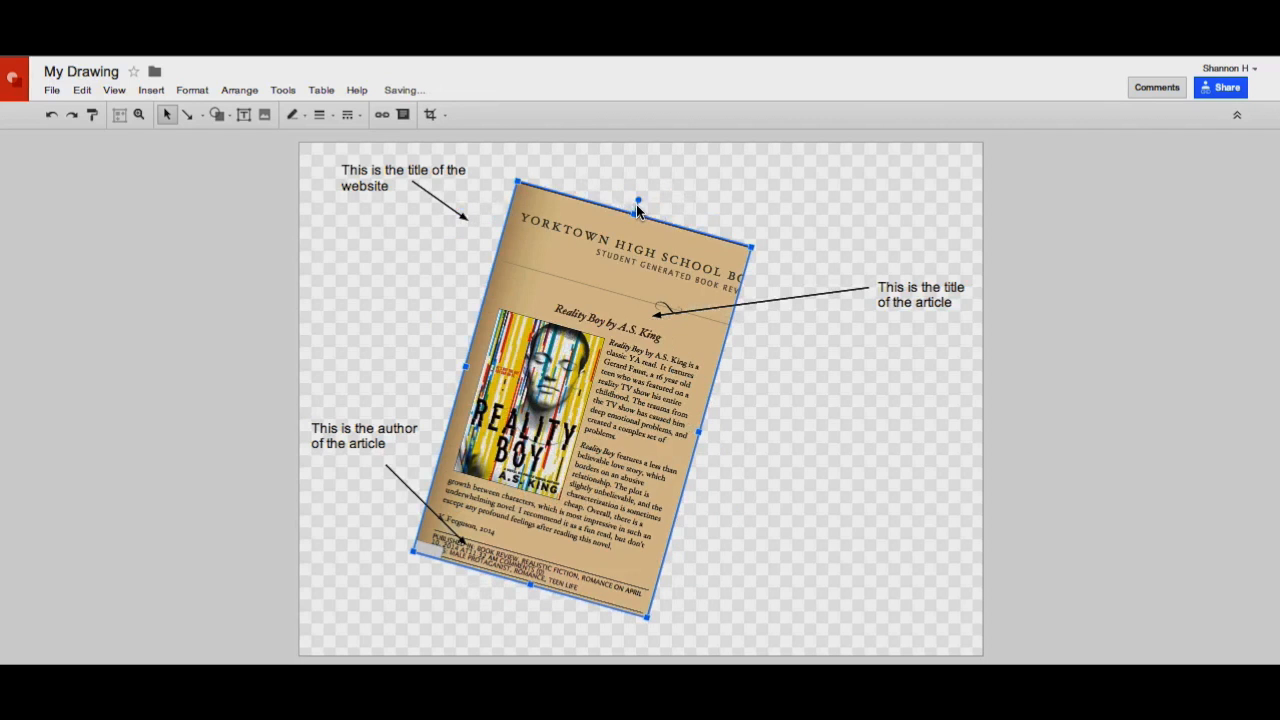
{"action": "left_click_drag", "start_coordinate": [636, 204], "coordinate": [590, 194]}
{"action": "left_click", "coordinate": [283, 90]}
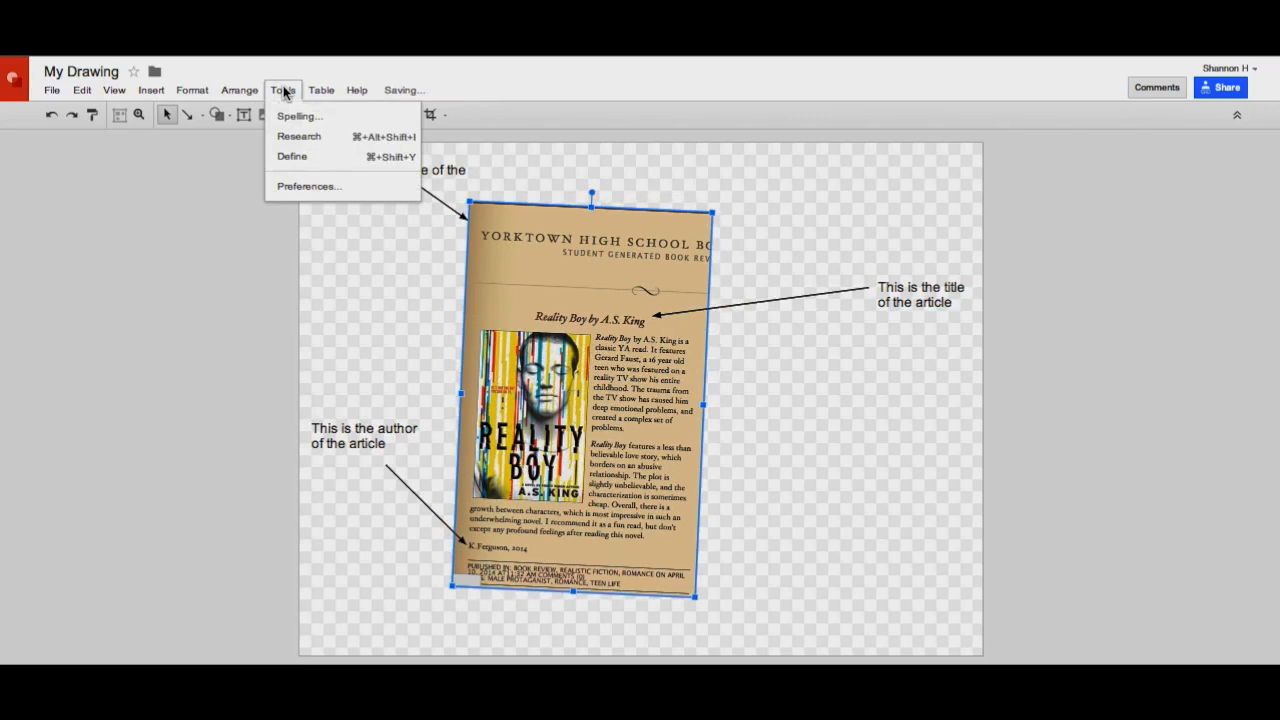
{"action": "mouse_move", "coordinate": [240, 91]}
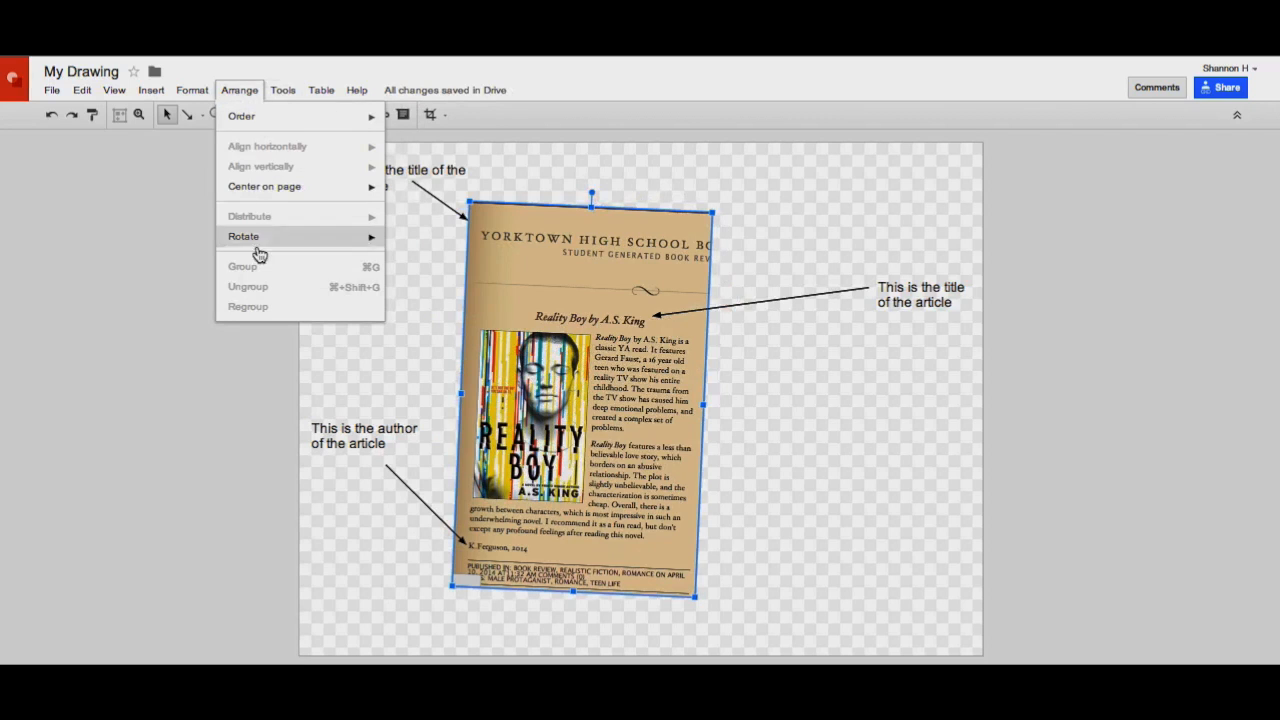
{"action": "mouse_move", "coordinate": [257, 240]}
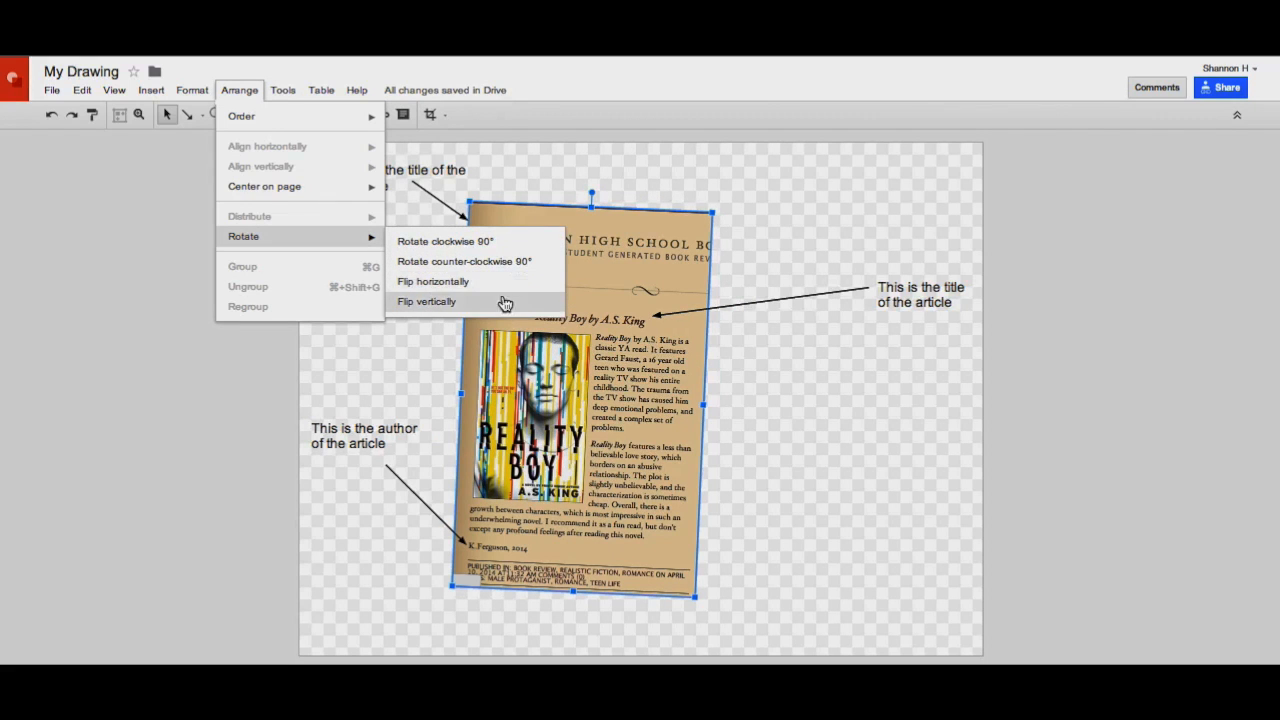
{"action": "left_click", "coordinate": [500, 262]}
- Center the rotated web page image horizontally on the page
{"action": "left_click", "coordinate": [240, 89]}
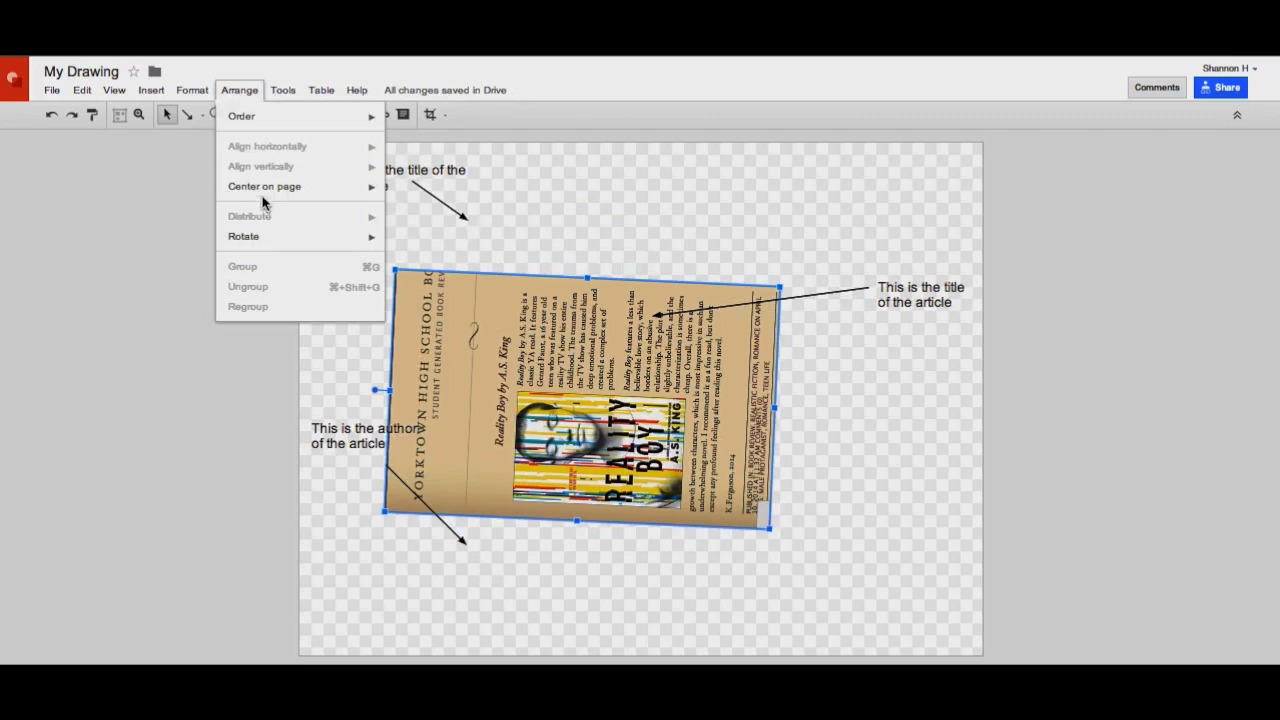
{"action": "mouse_move", "coordinate": [264, 198]}
{"action": "left_click", "coordinate": [430, 190]}
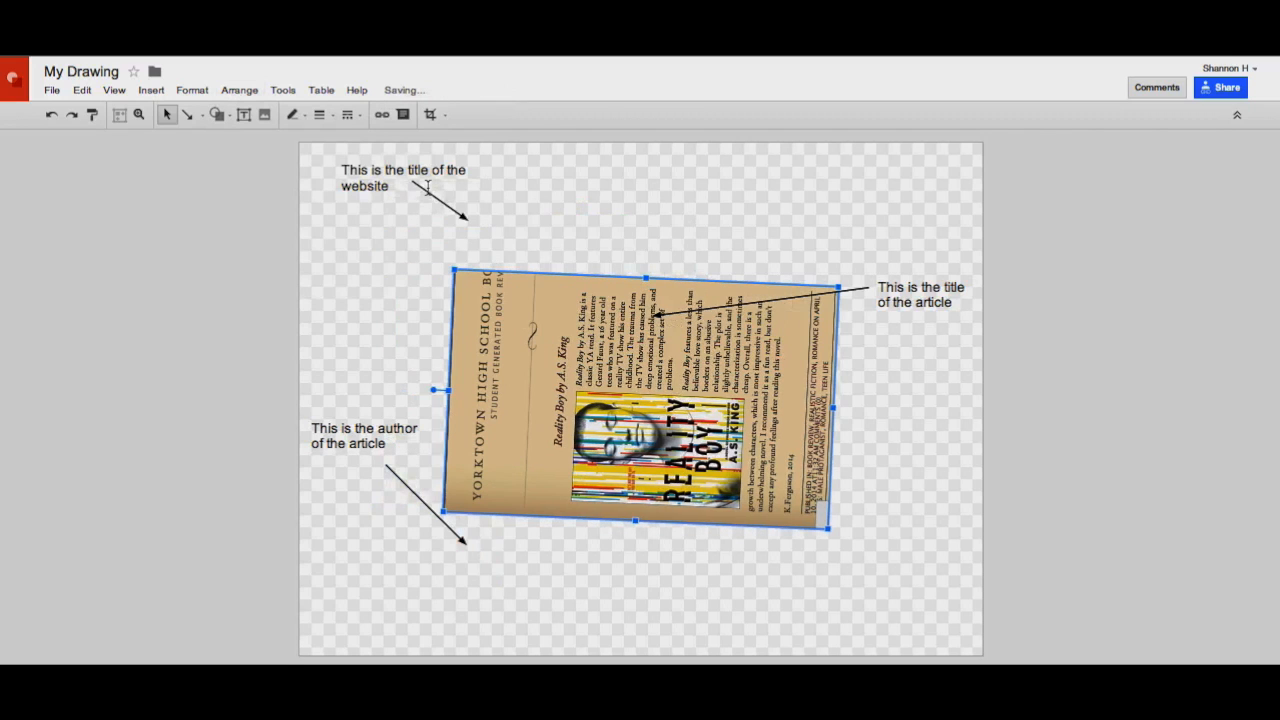
{"action": "left_click", "coordinate": [247, 92]}
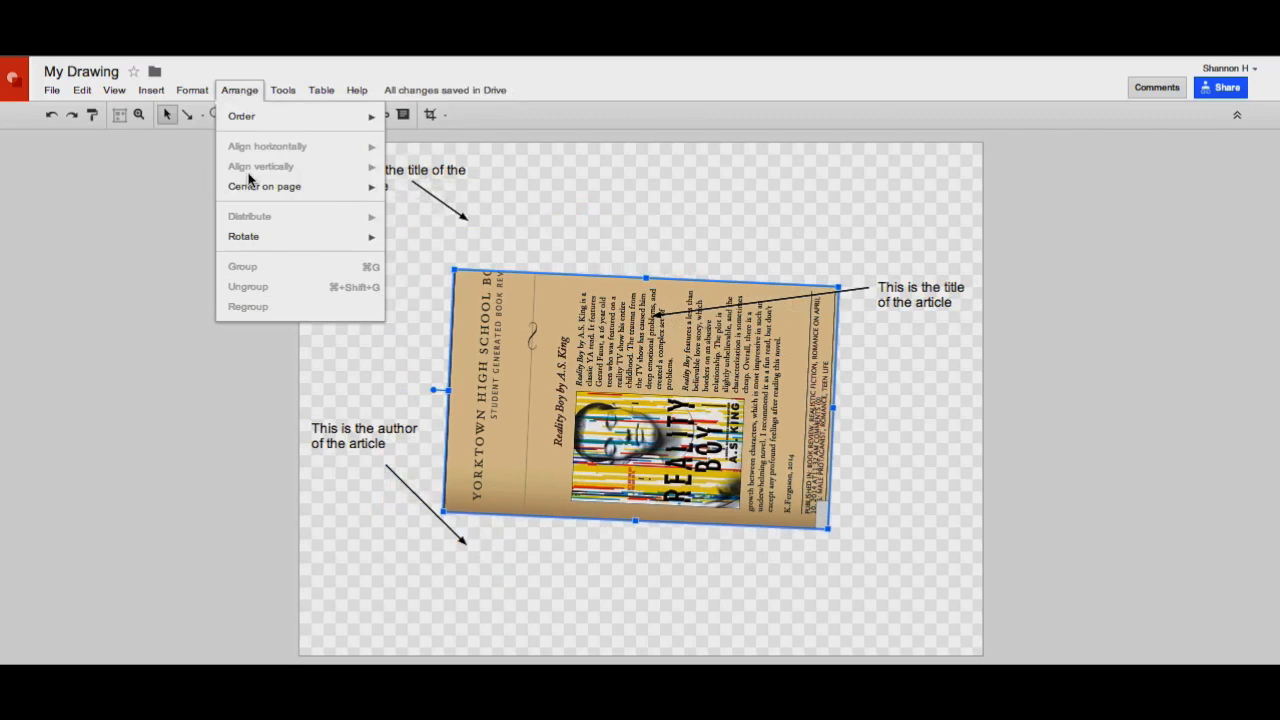
{"action": "left_click", "coordinate": [240, 90]}
{"action": "left_click", "coordinate": [320, 91]}
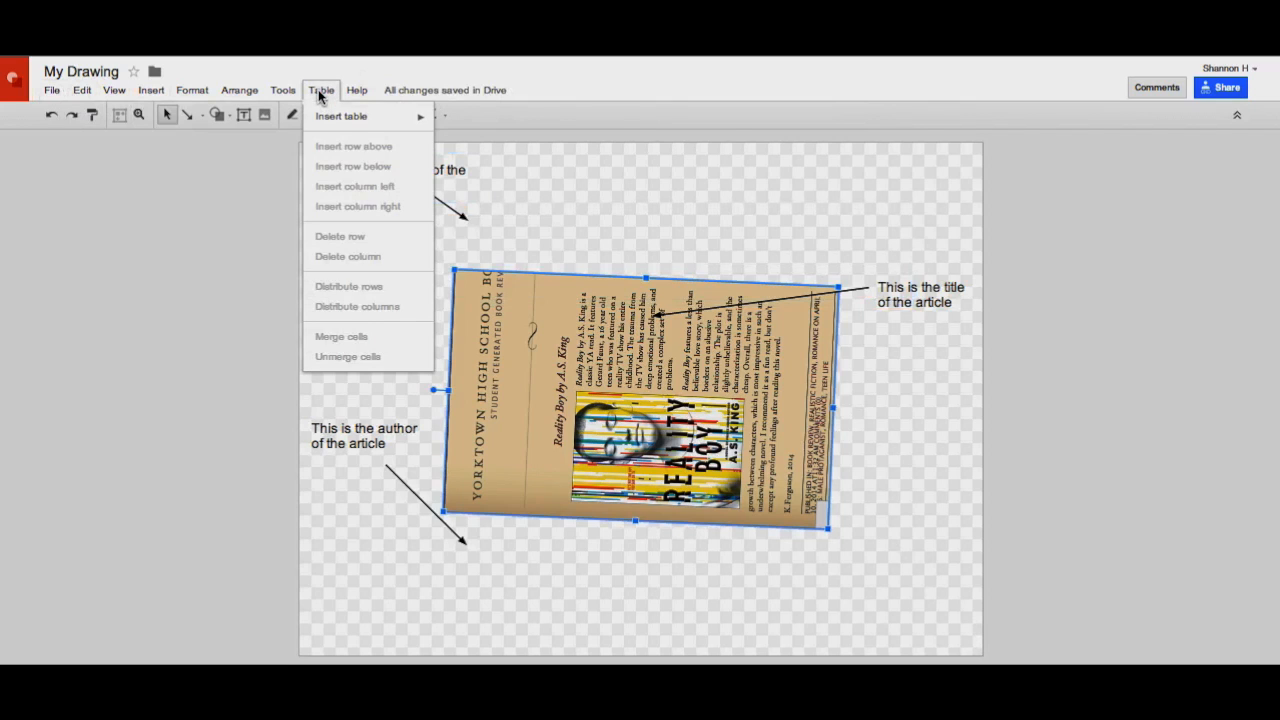
{"action": "left_click", "coordinate": [320, 91]}
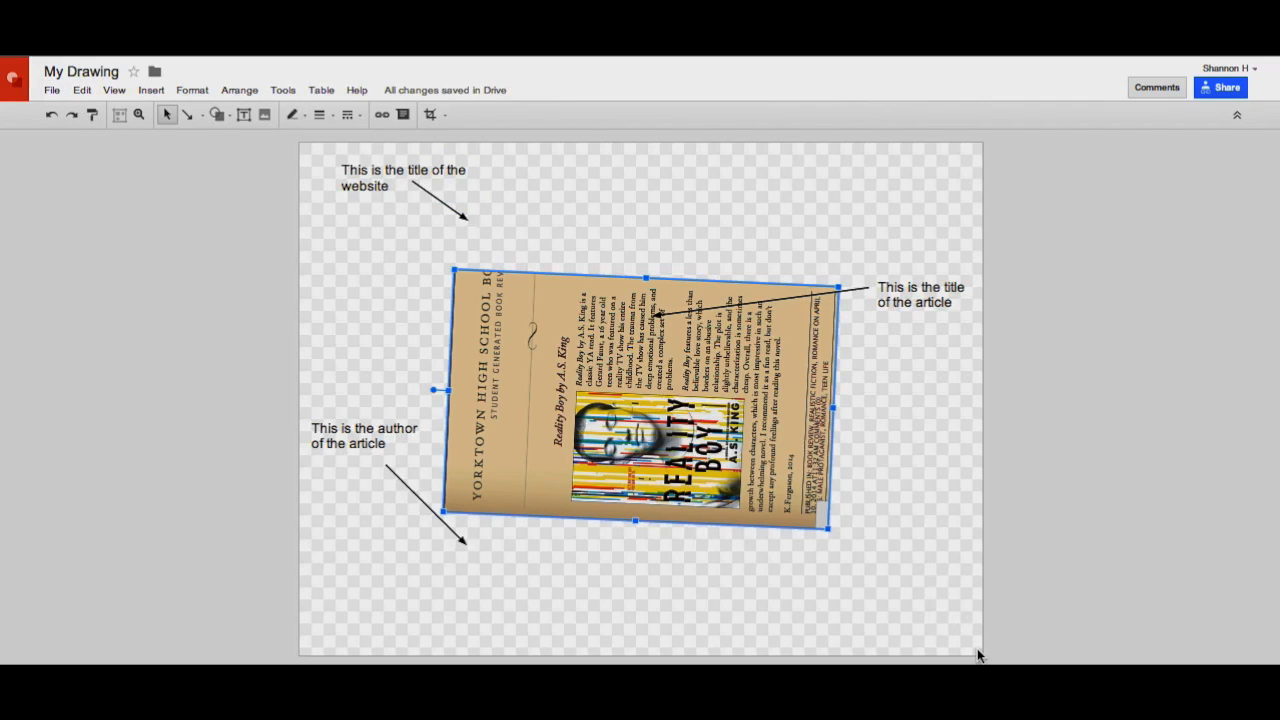
- Deselect the image and shrink the drawing canvas from its lower-right corner to about four-fifths of its width and height
{"action": "left_click", "coordinate": [977, 643]}
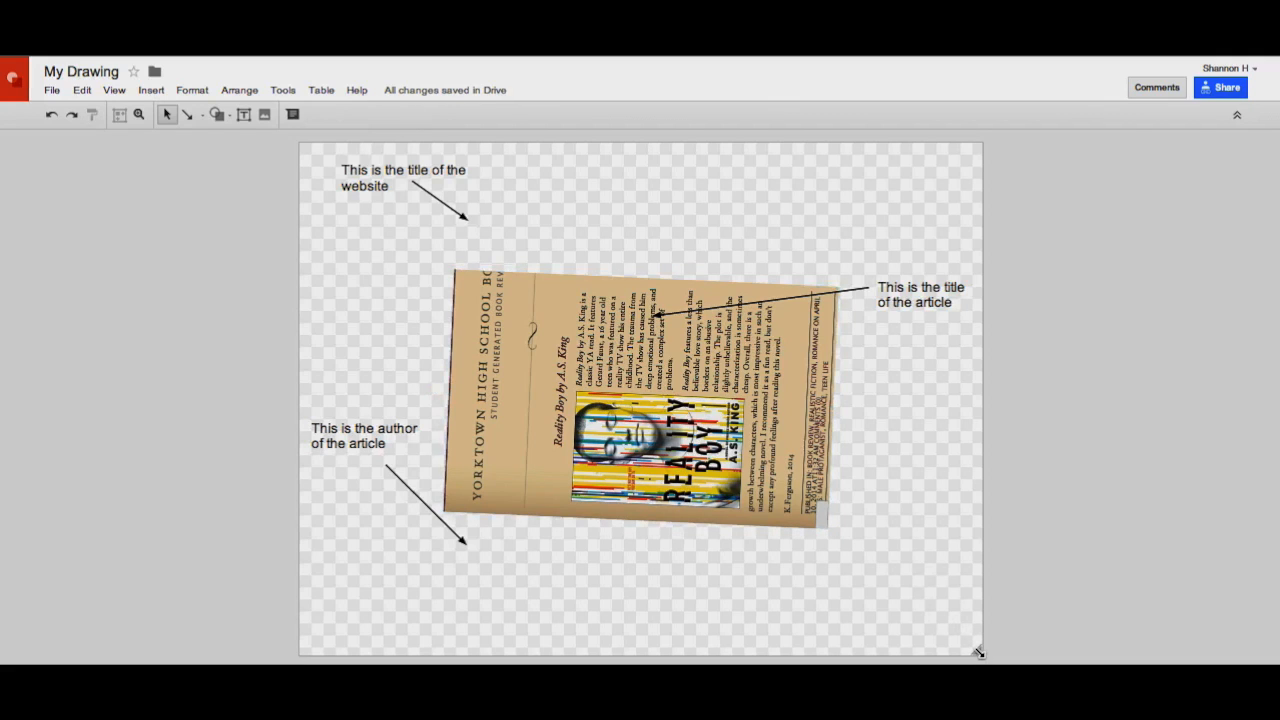
{"action": "left_click_drag", "start_coordinate": [978, 651], "coordinate": [858, 567]}
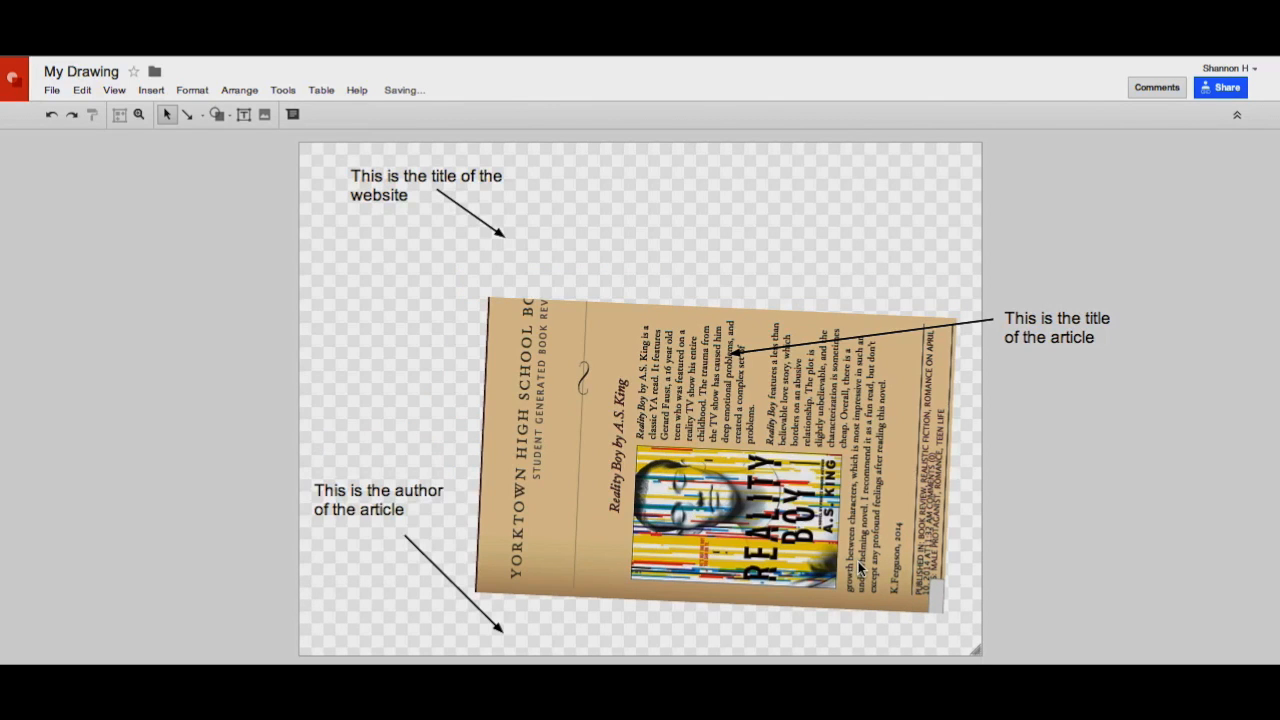